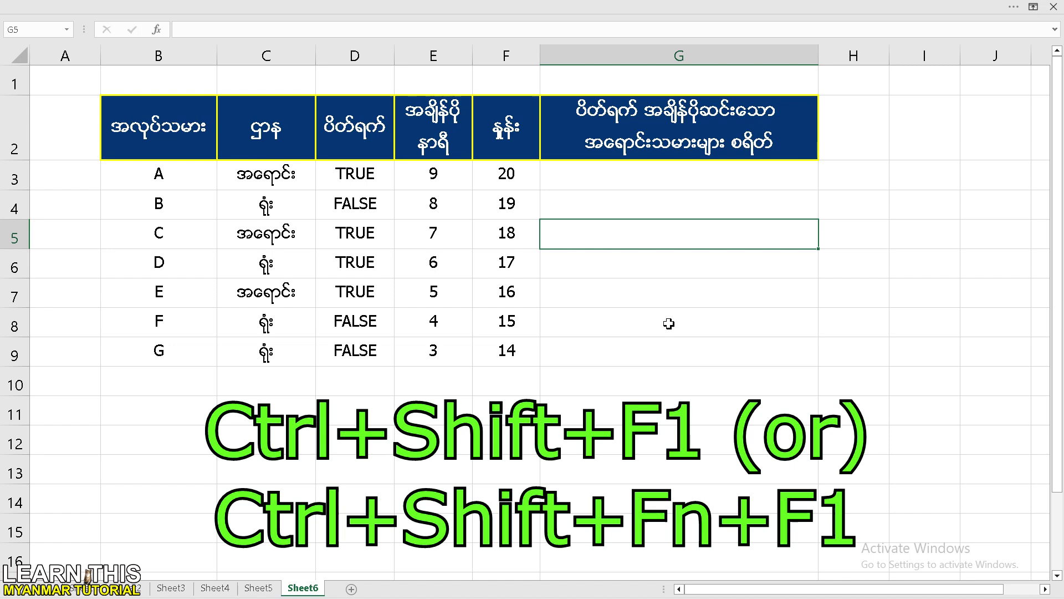
Select the whole employee table on Sheet6 and insert an embedded chart from it.
click(616, 381)
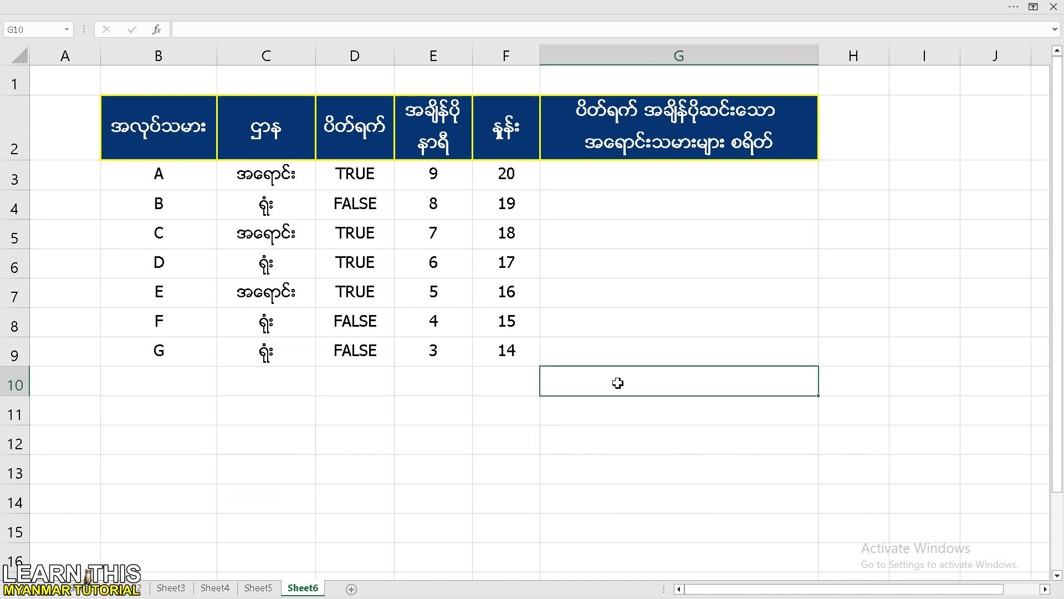
drag(260, 176, 502, 316)
click(355, 256)
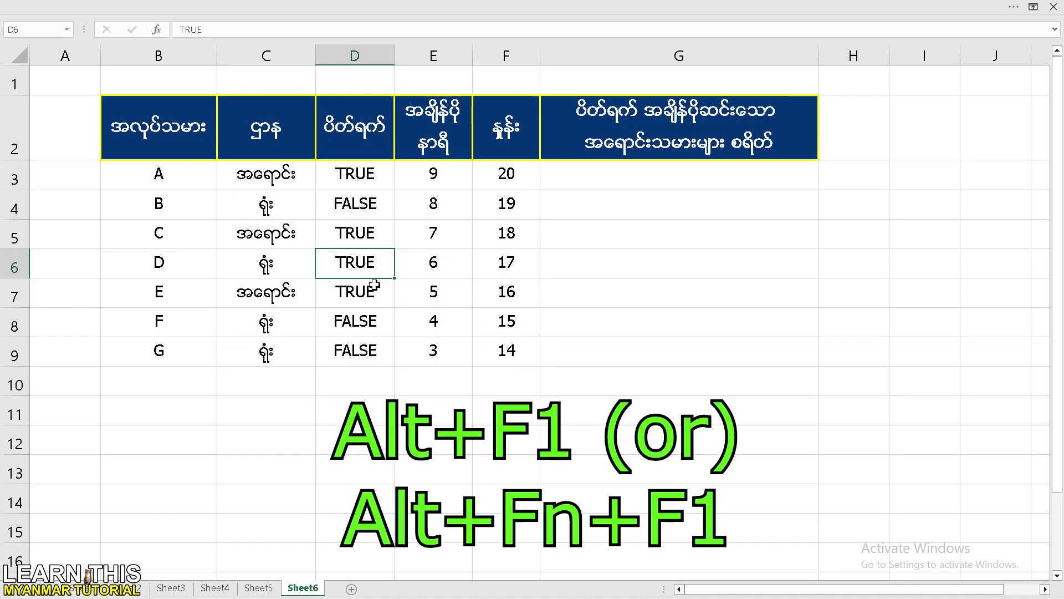
key(ctrl+a)
key(alt+F1)
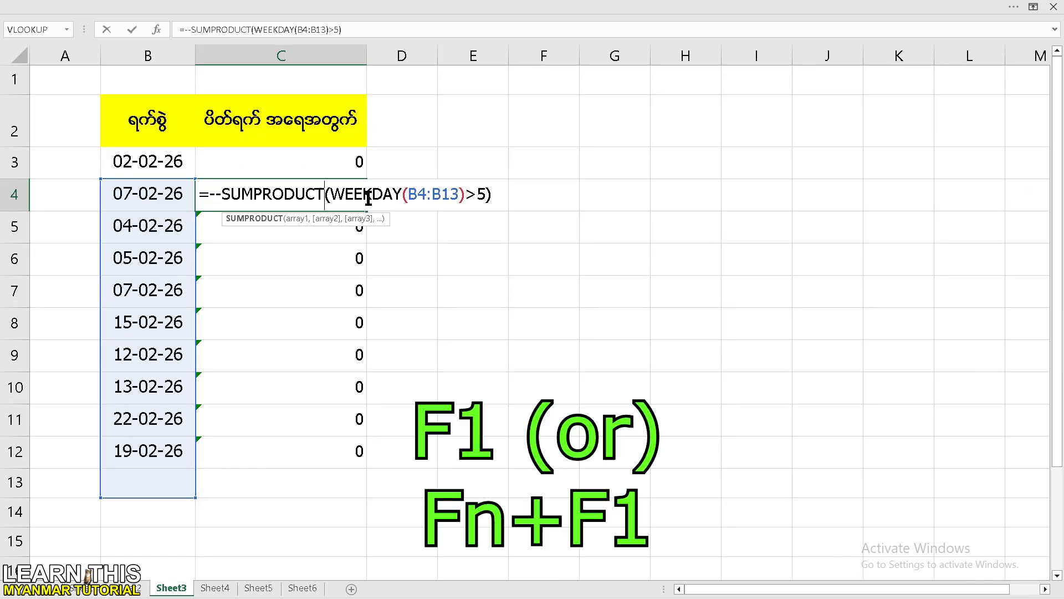
Open the help article for the SUMPRODUCT function in cell C4's formula and read down through it.
key(F1)
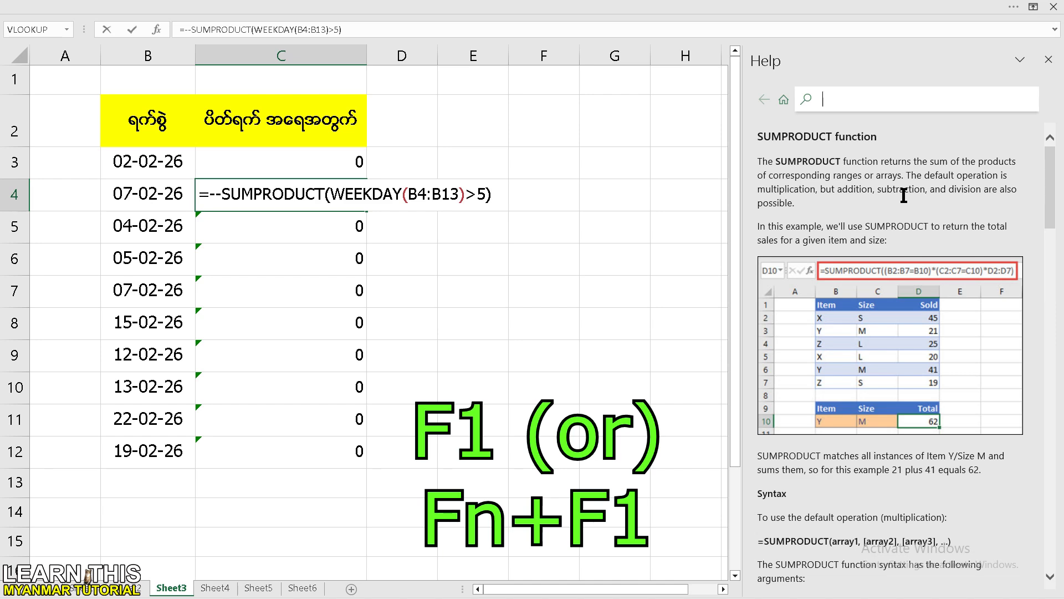
scroll(904, 195, down, 3)
scroll(904, 200, down, 4)
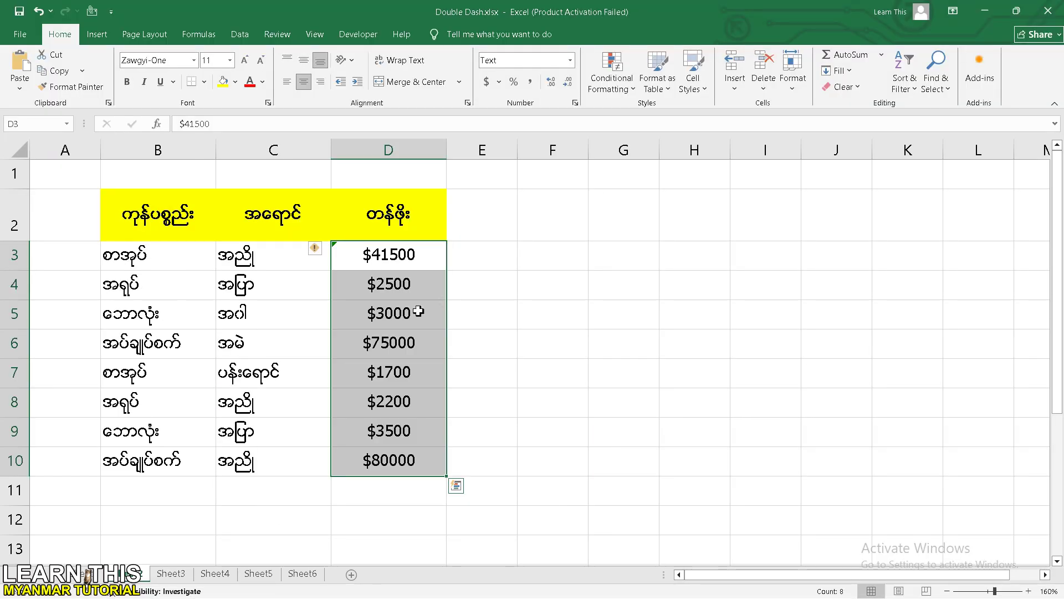
Open the price in cell D3 for in-cell editing and leave it without changing the value.
click(477, 287)
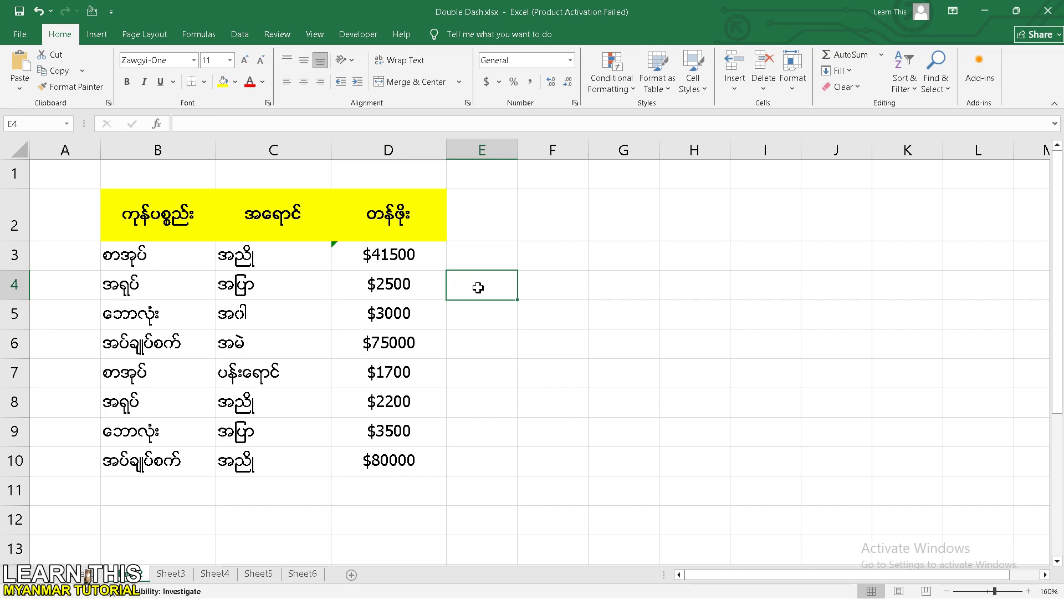
click(391, 260)
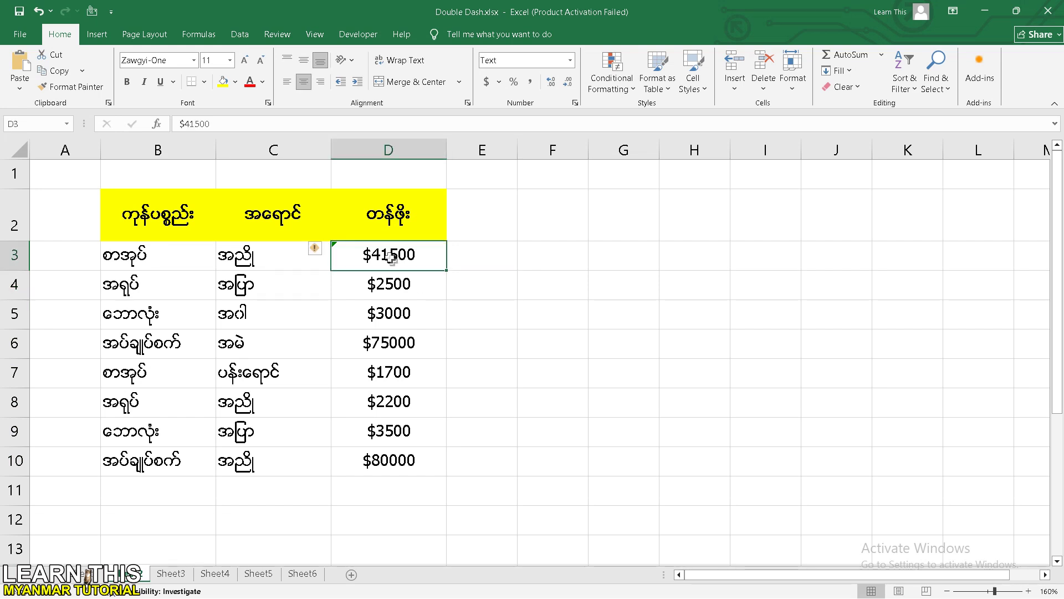
click(231, 253)
click(384, 260)
key(F2)
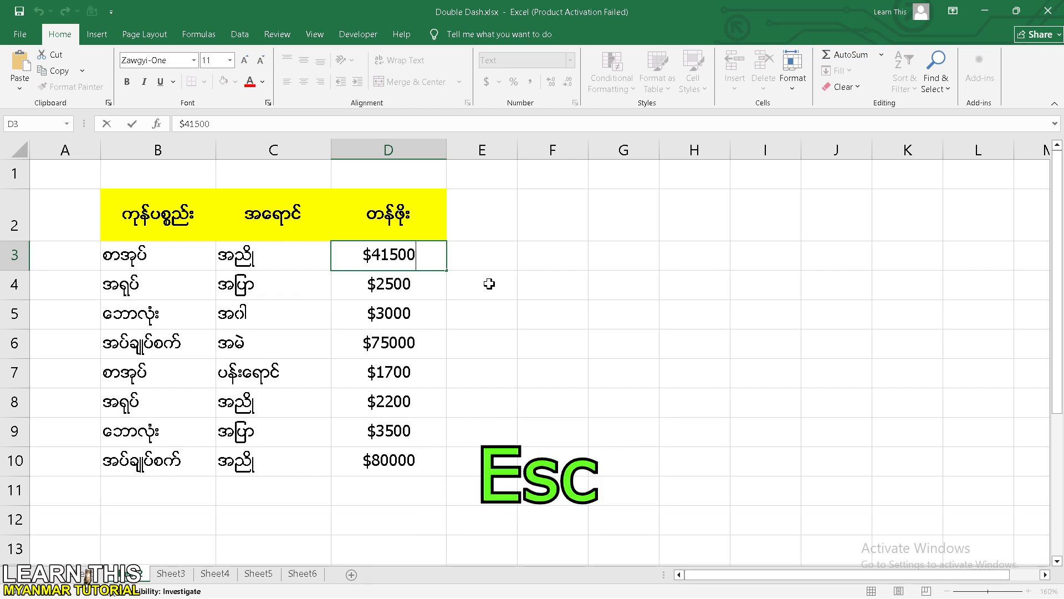
key(Escape)
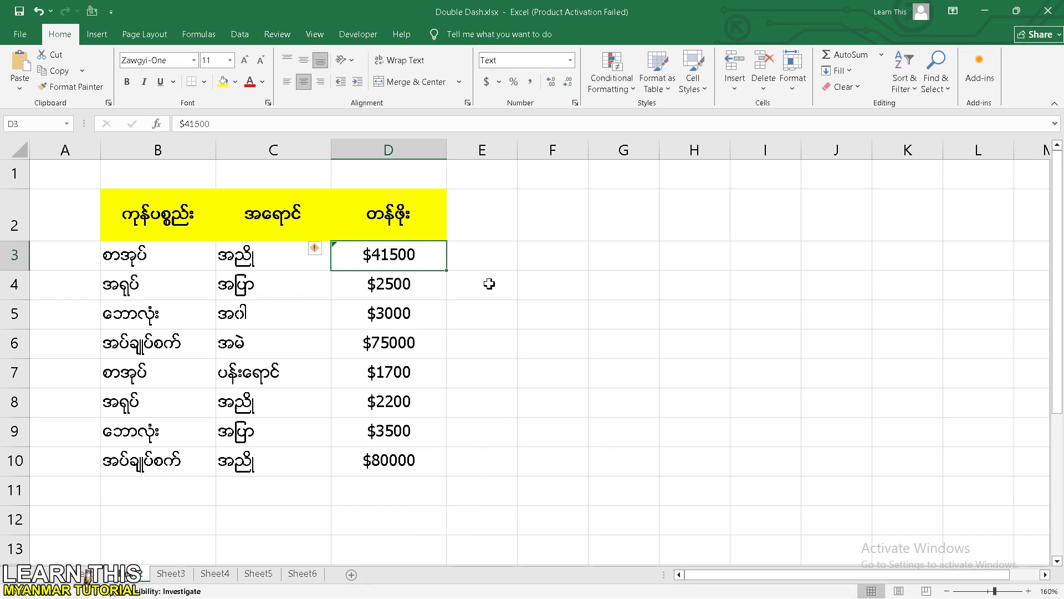
Open the Save As dialog for the workbook and cancel it without saving.
click(555, 373)
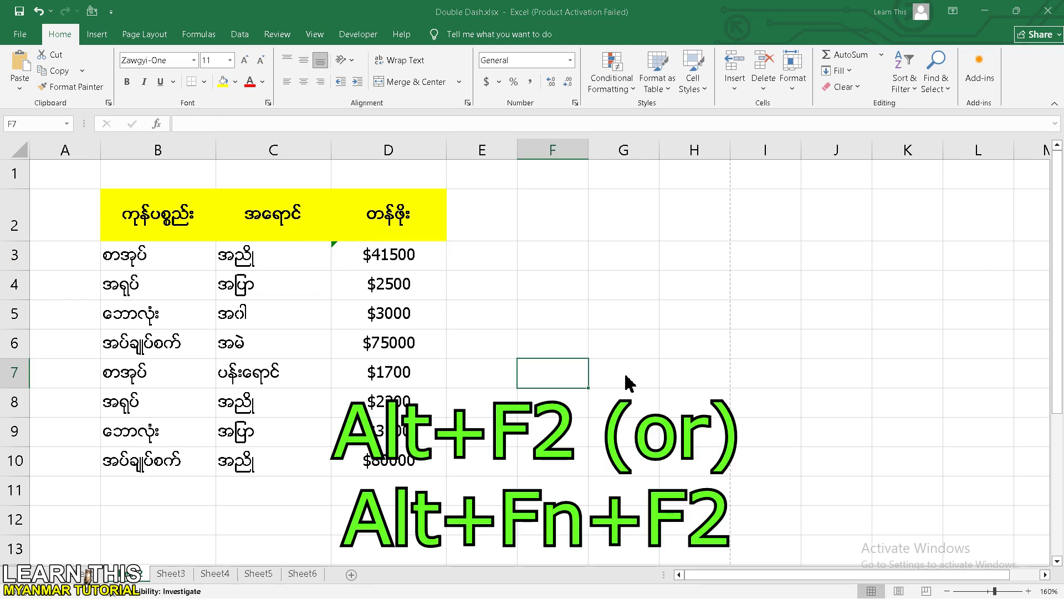
key(alt+F2)
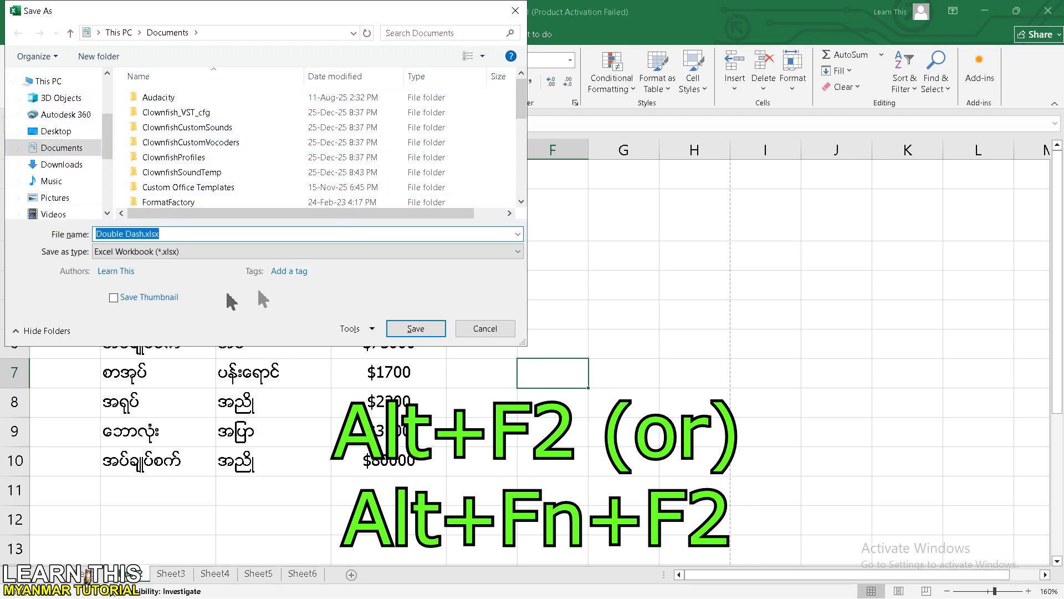
click(491, 331)
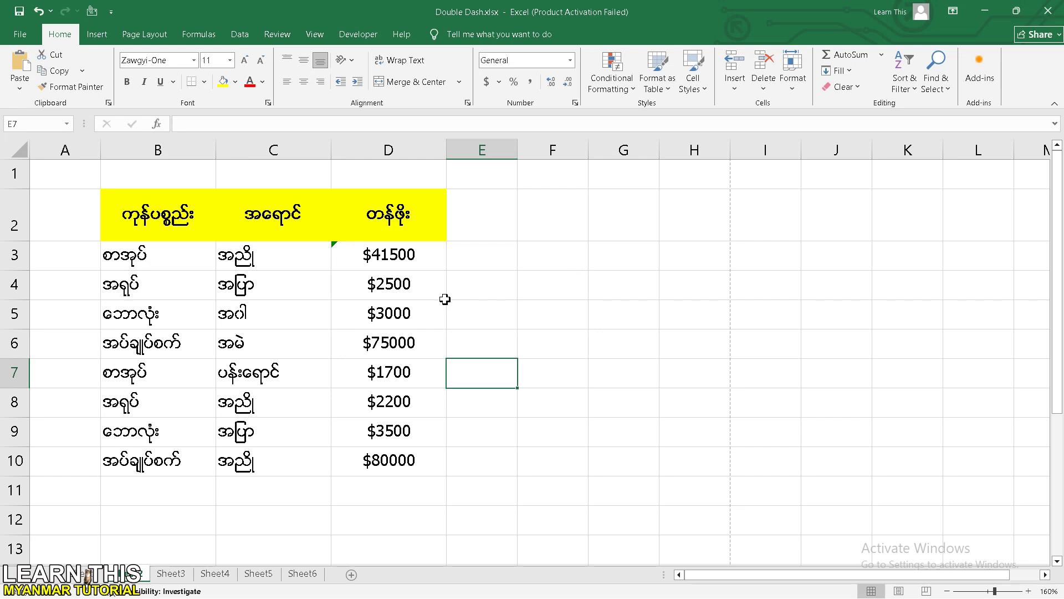
Open the Name Manager to view the workbook's defined names and close it.
click(166, 217)
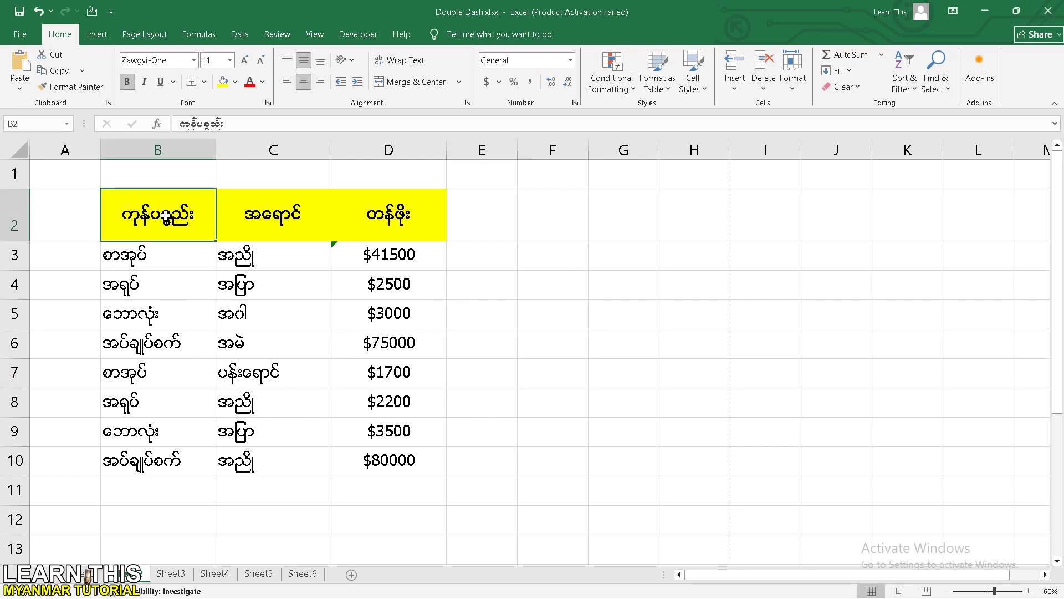
click(470, 298)
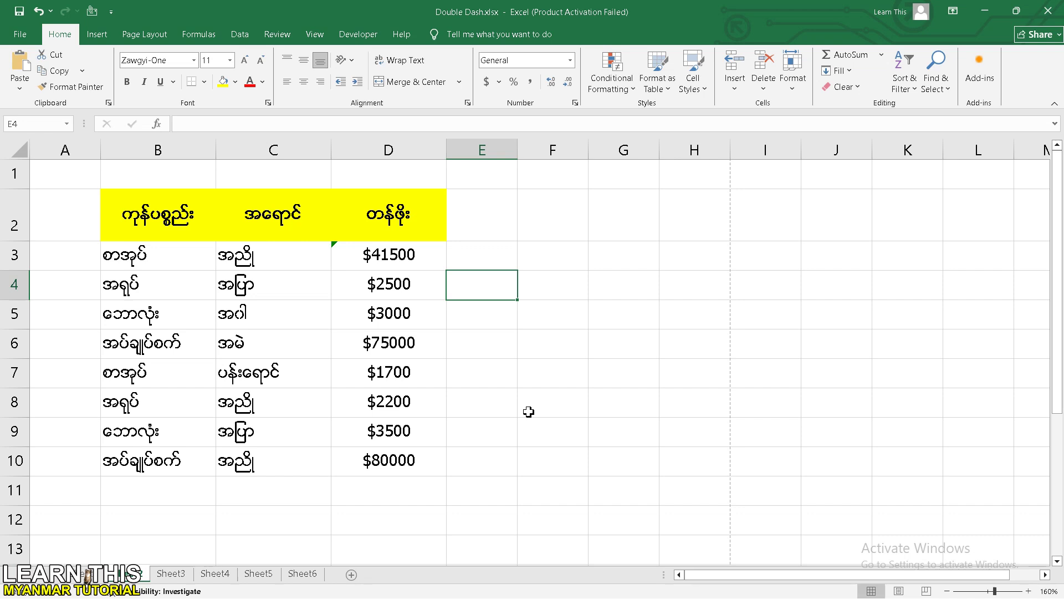
key(ctrl+F3)
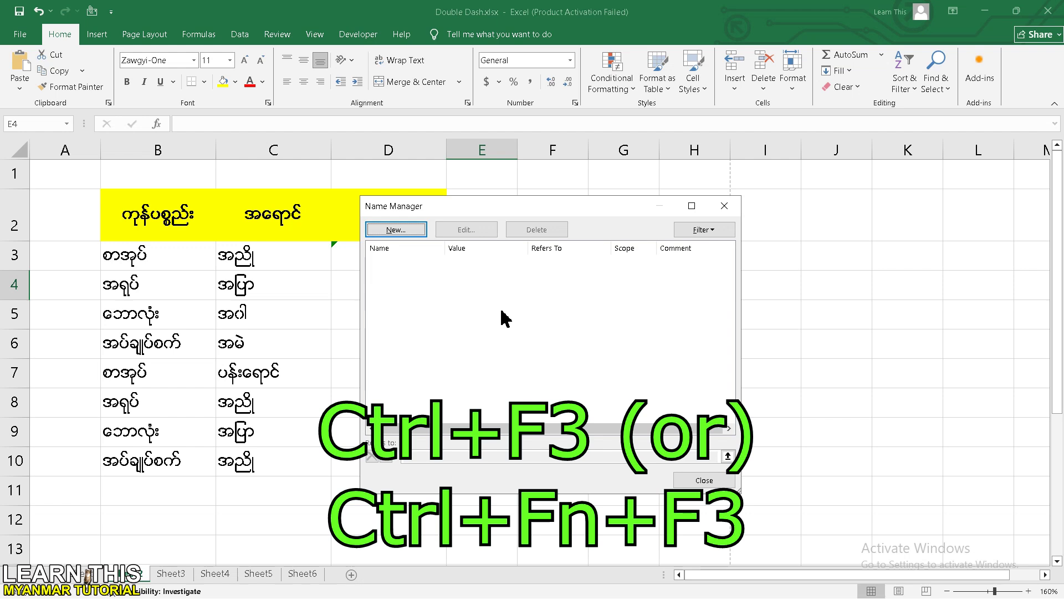
key(Escape)
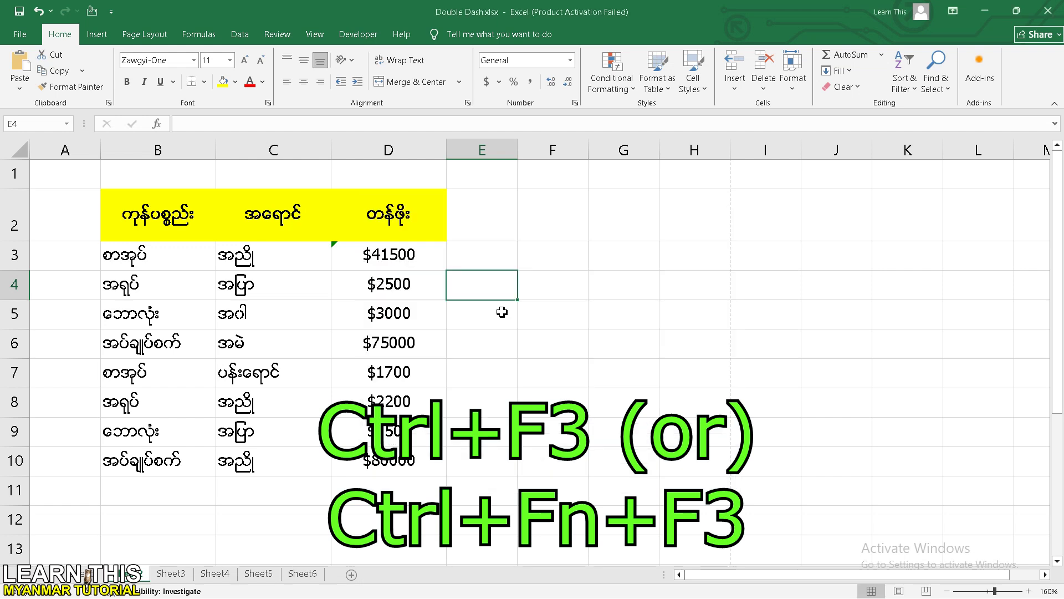
drag(128, 255, 388, 460)
click(388, 343)
drag(128, 253, 367, 473)
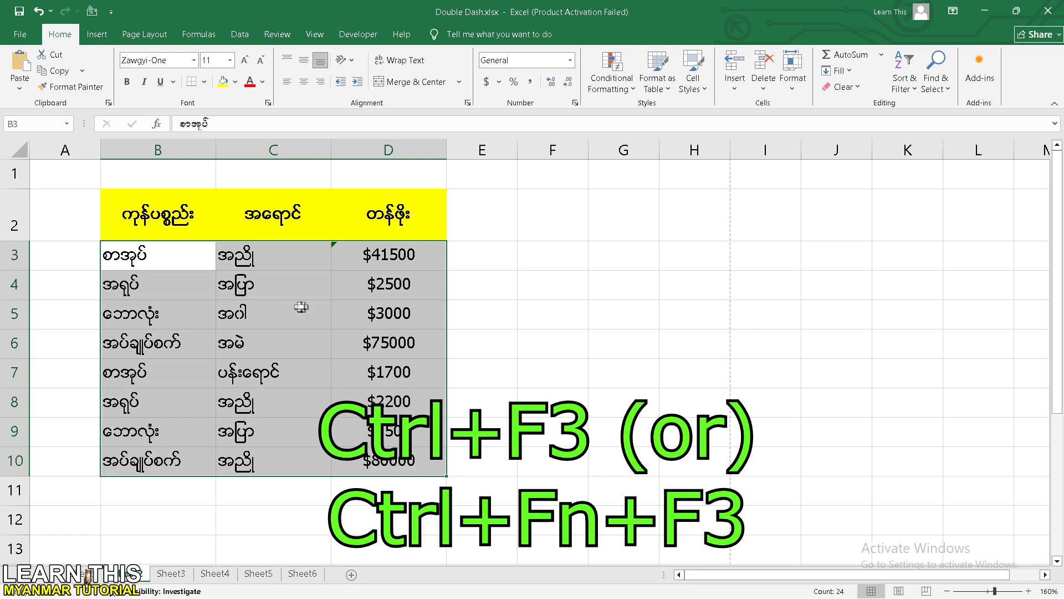
click(294, 313)
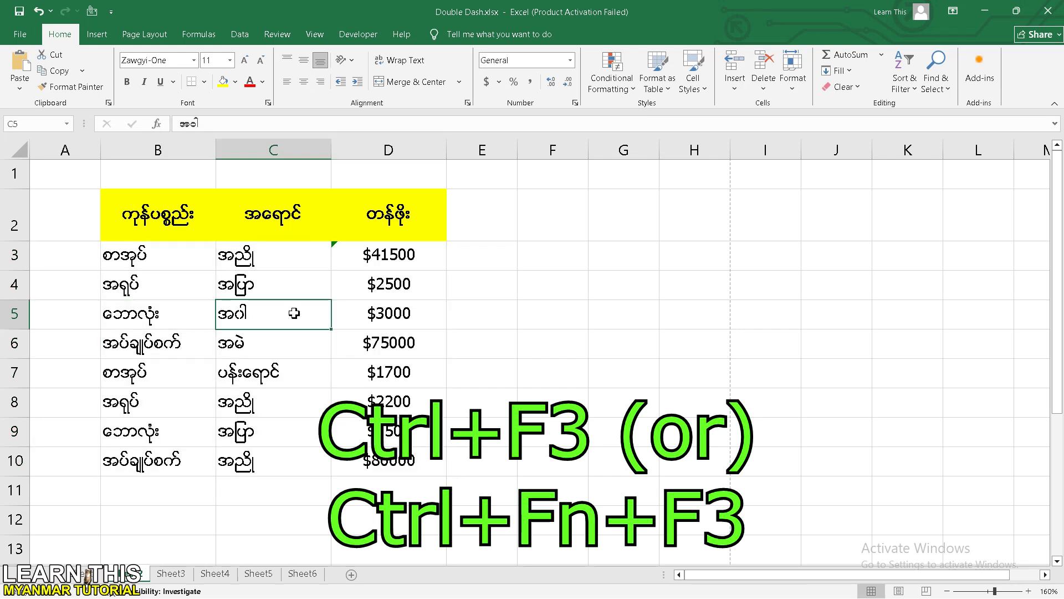
drag(139, 233, 405, 465)
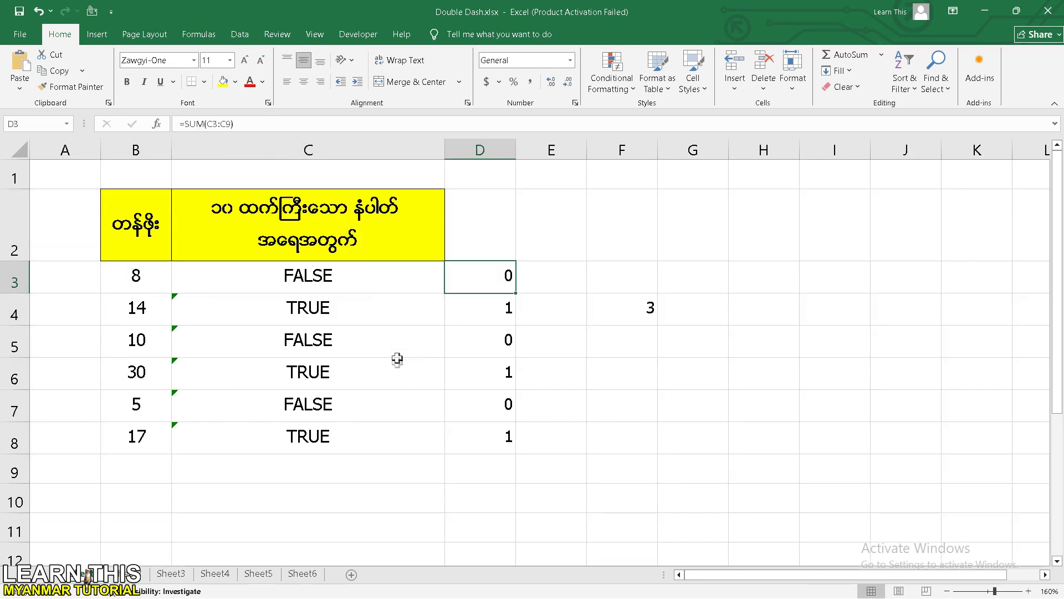
Cycle the C3 reference in cell D3's SUM formula through its relative and absolute forms to $C$3, and cancel the edit.
click(404, 335)
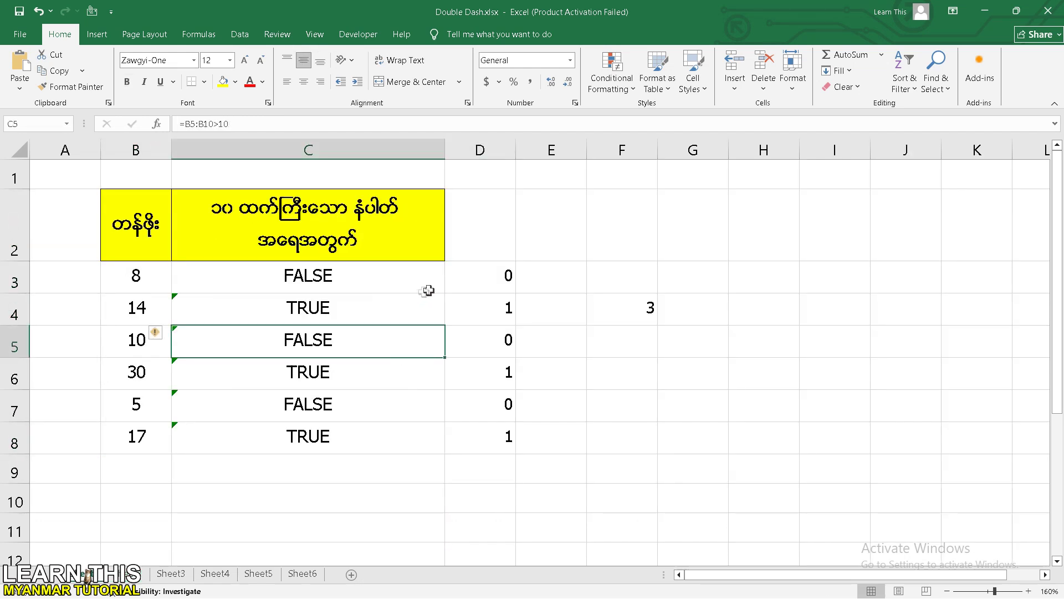
click(479, 277)
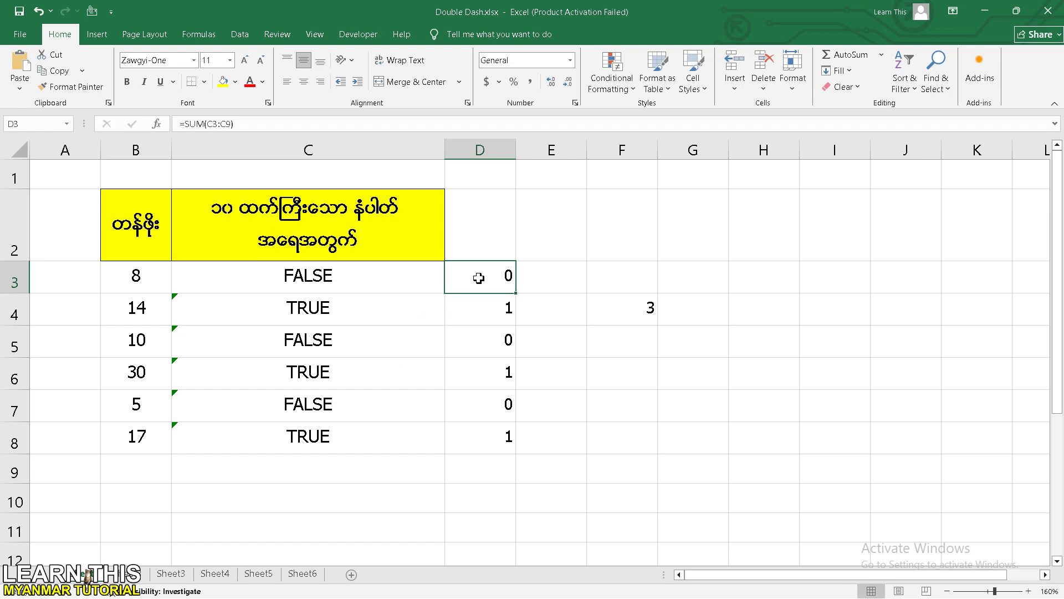
double_click(478, 278)
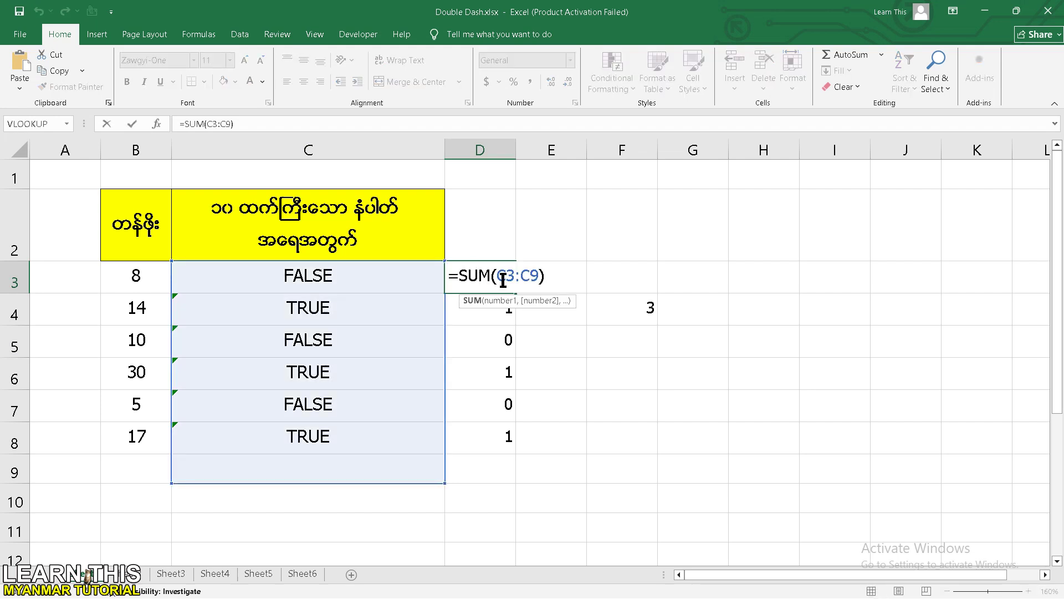
click(506, 276)
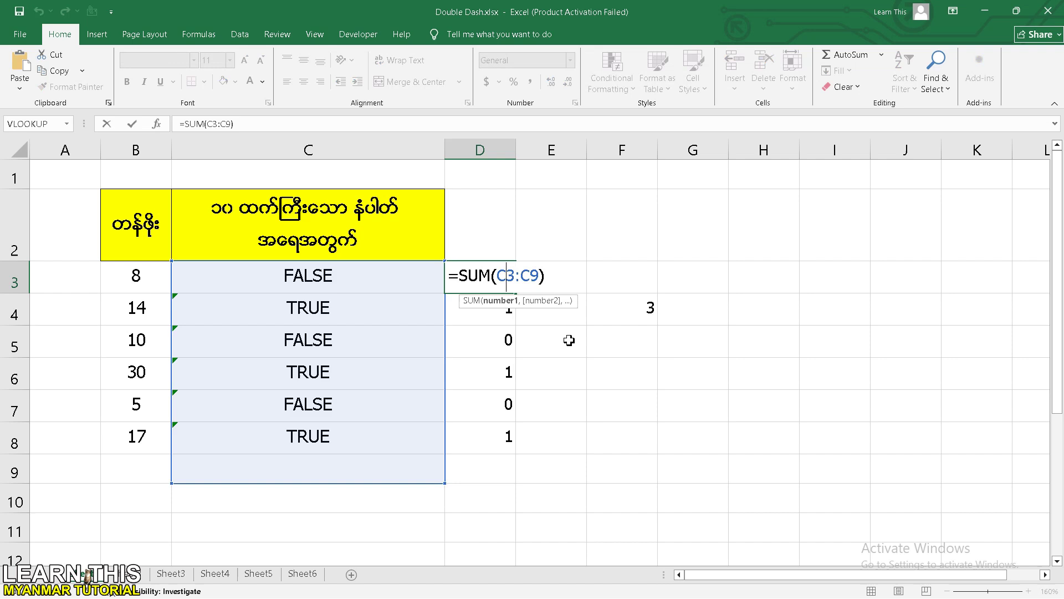
key(F4)
key(F4)
key(F4)
key(F4)
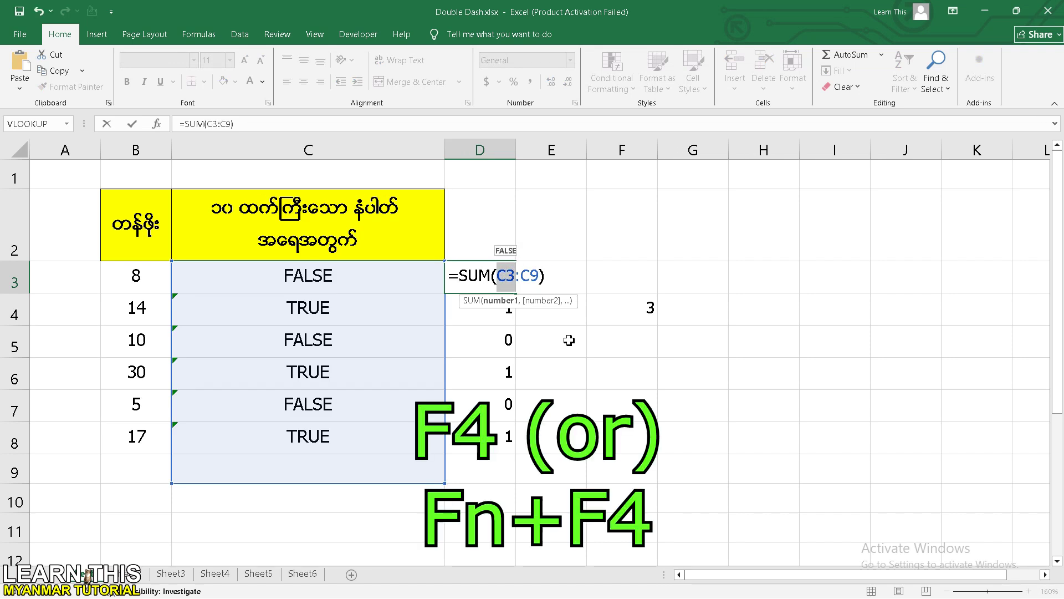
key(F4)
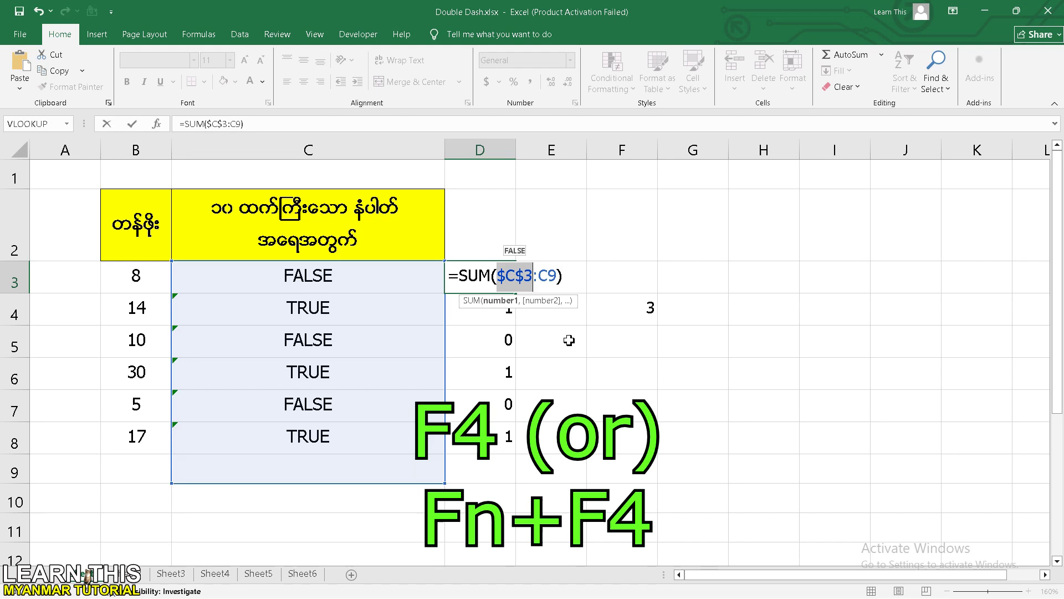
key(Escape)
Fill cell E2 with yellow and repeat the same fill on cell I2.
drag(261, 274, 386, 397)
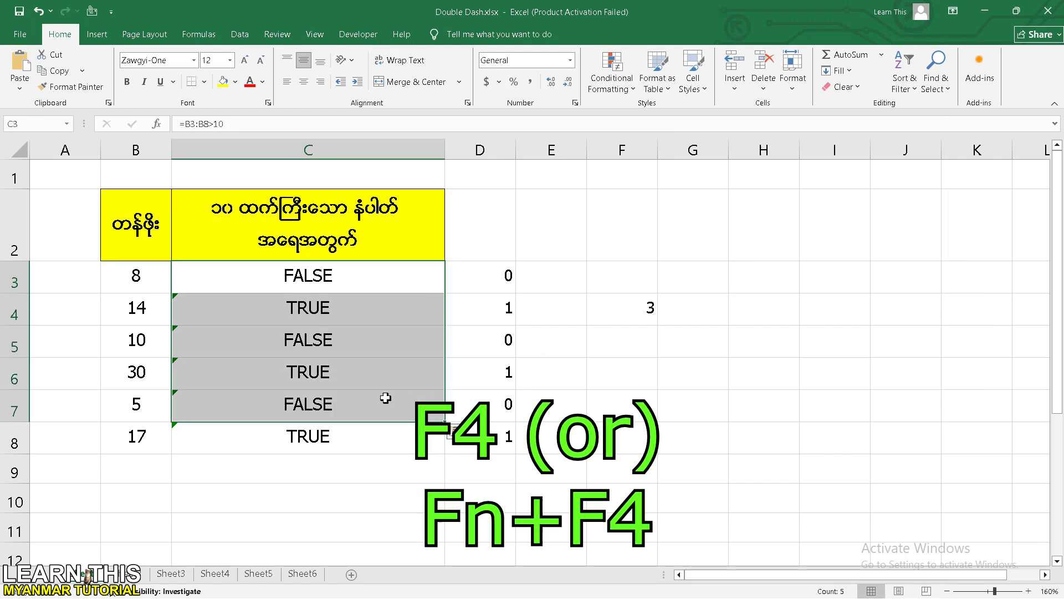
click(556, 242)
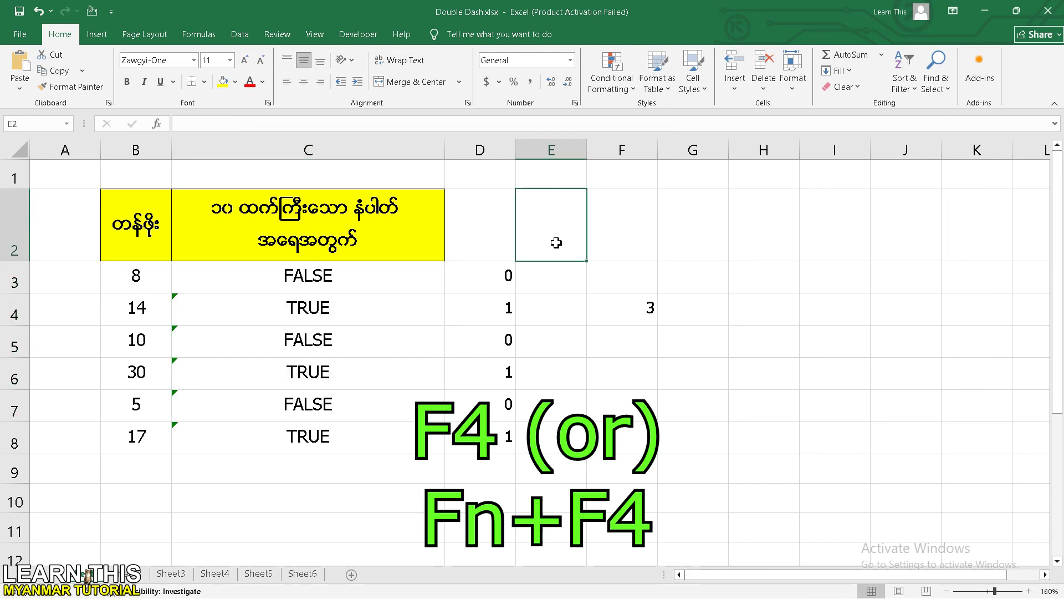
click(220, 81)
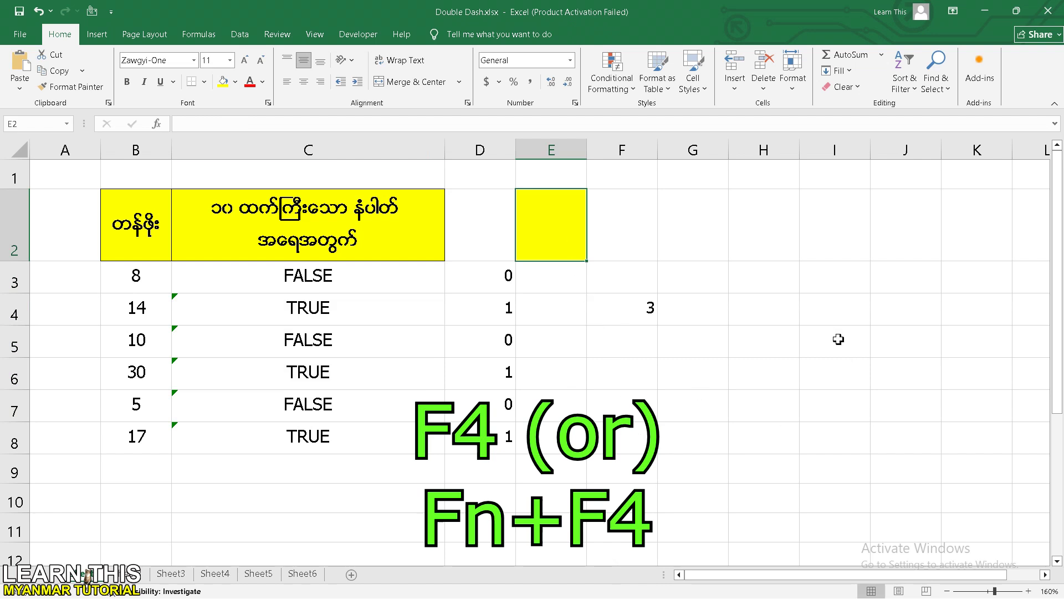
click(822, 227)
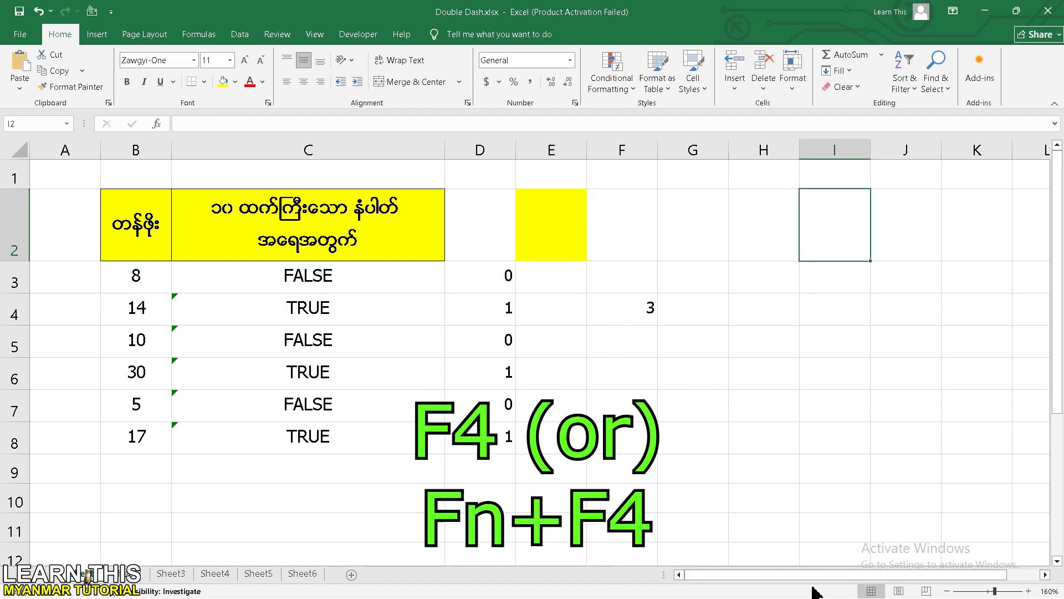
key(F4)
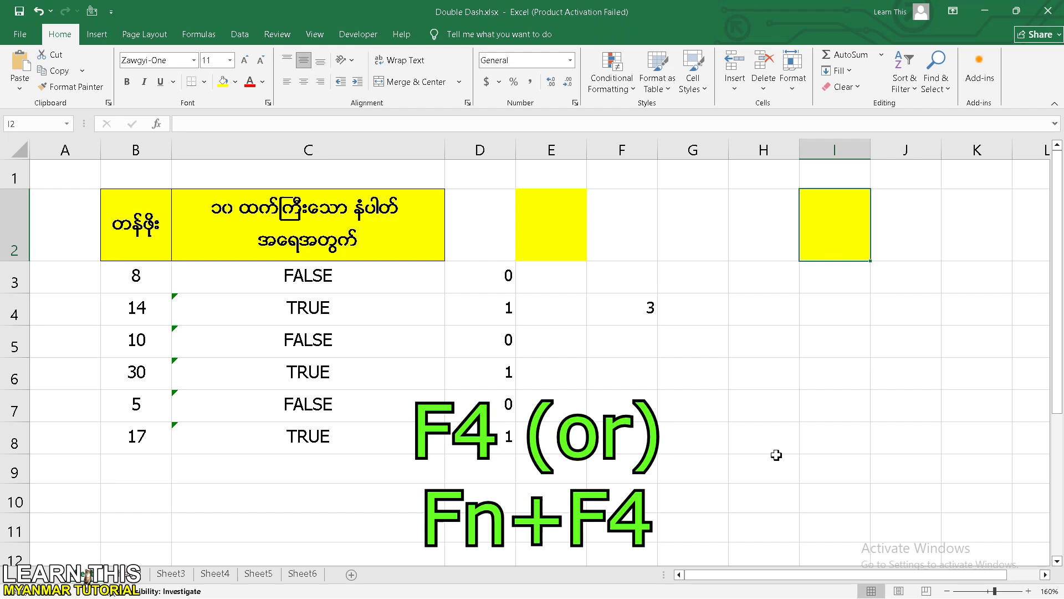
click(576, 349)
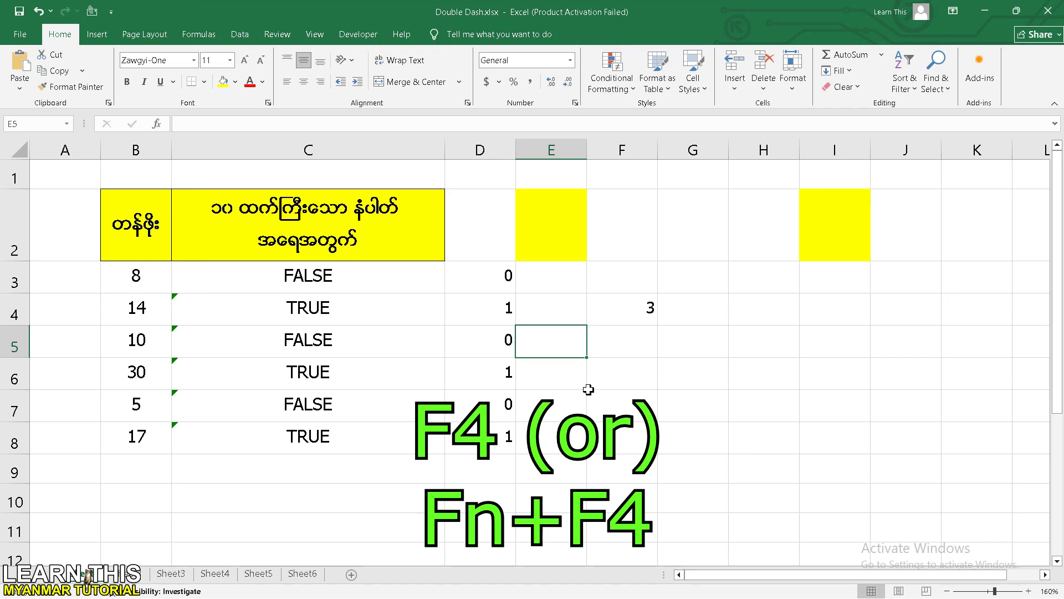
key(F4)
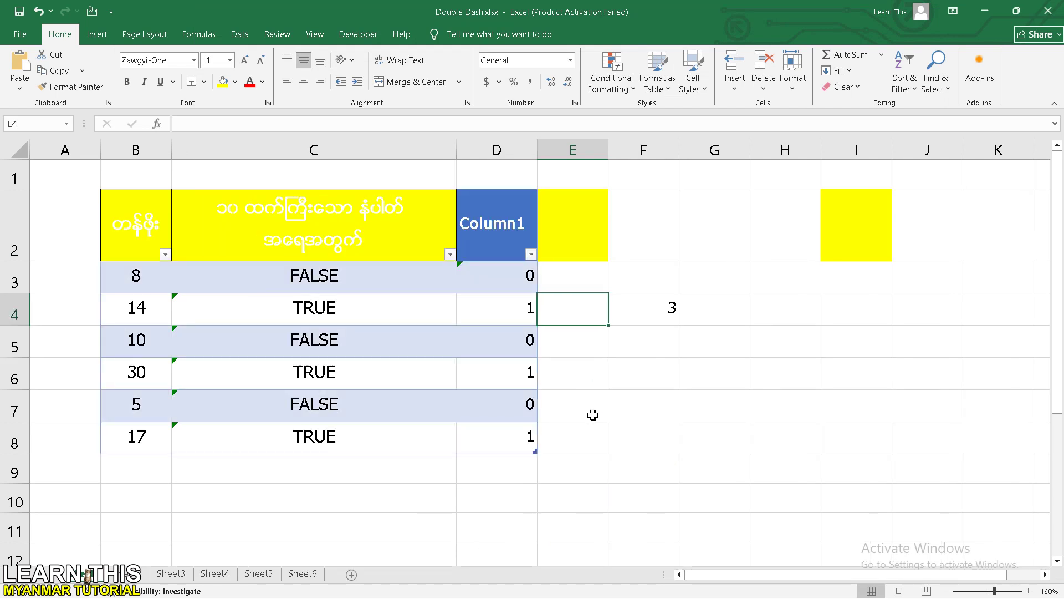
Use Go To from cell E7 to jump to the named range Table1.
click(568, 408)
key(F5)
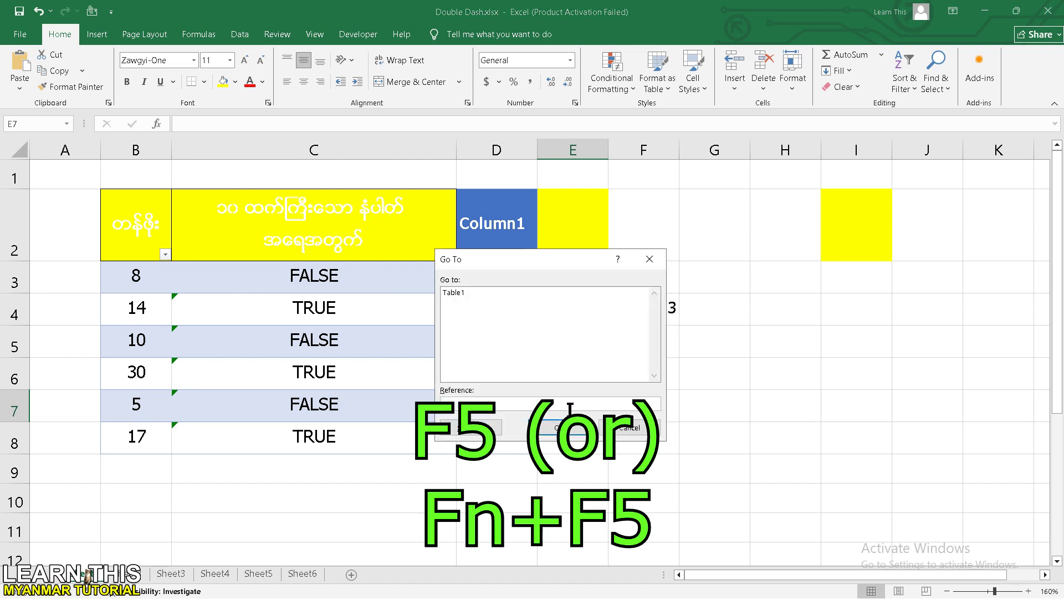
drag(514, 259, 559, 206)
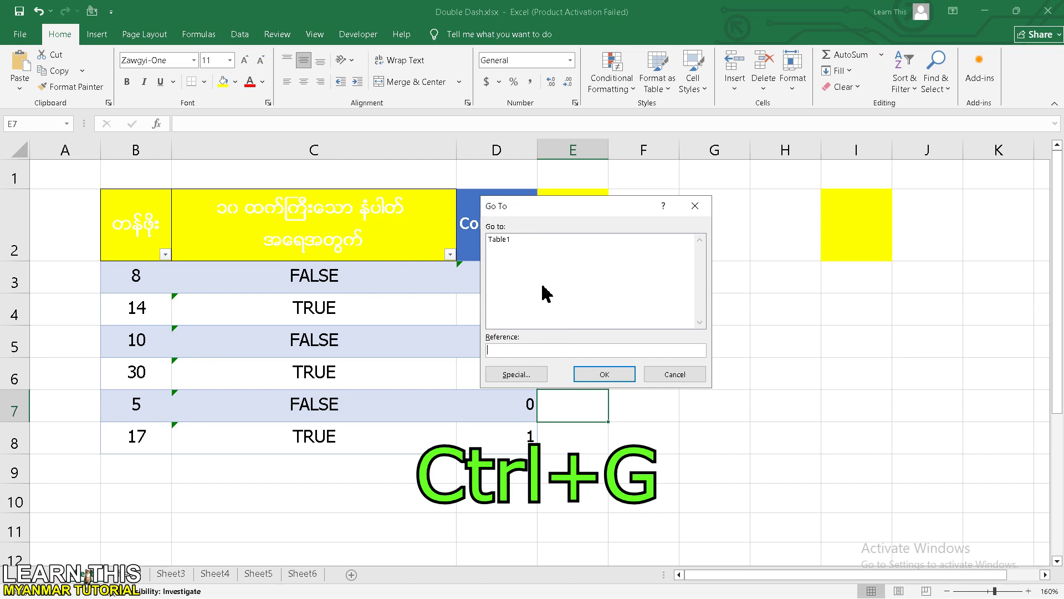
click(504, 239)
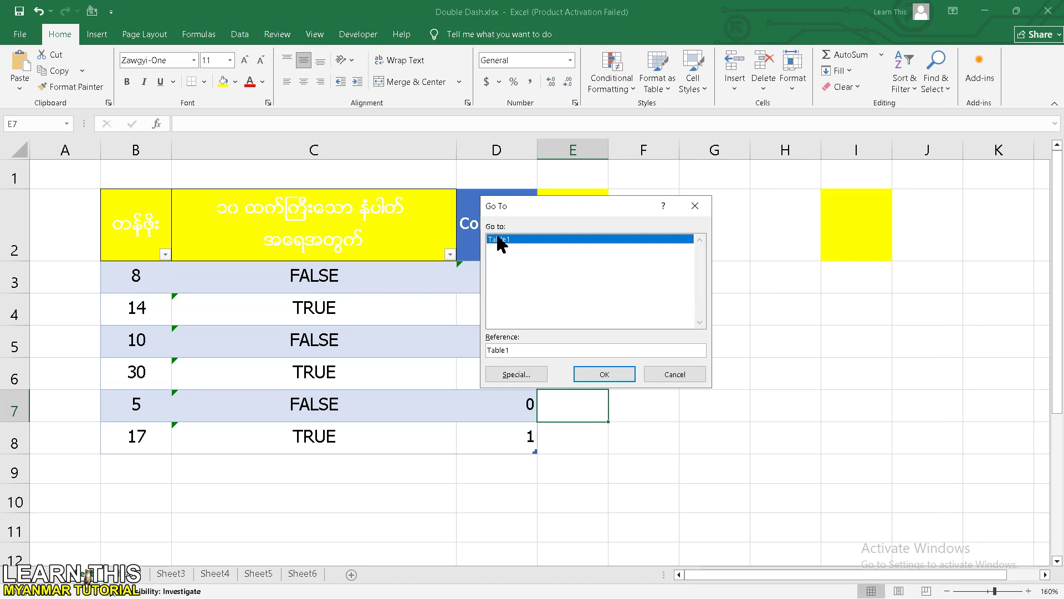
double_click(500, 241)
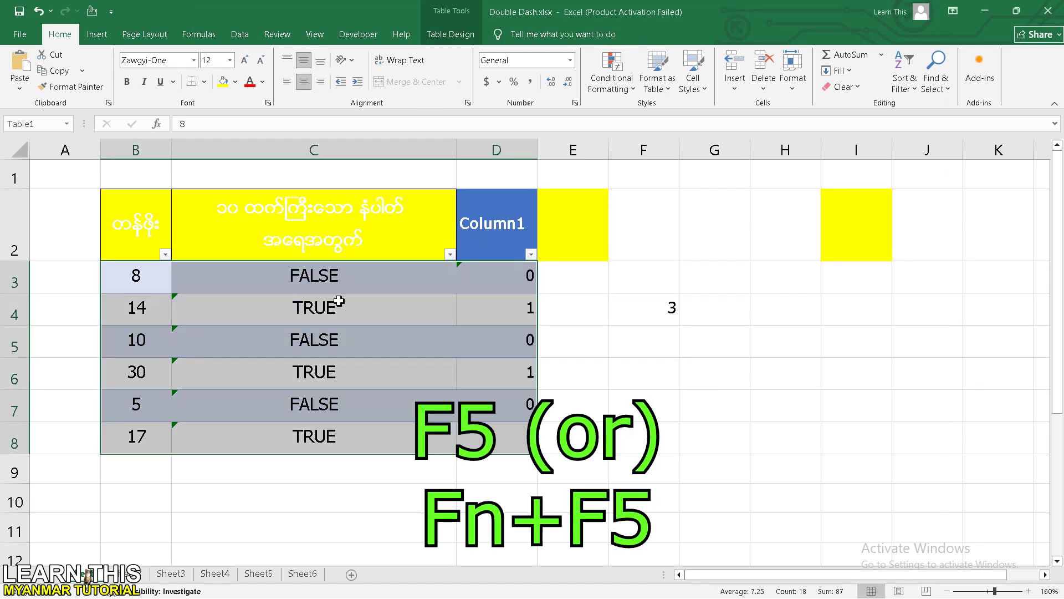
Reopen Go To to bring up its Special options, and select cell F6.
key(F5)
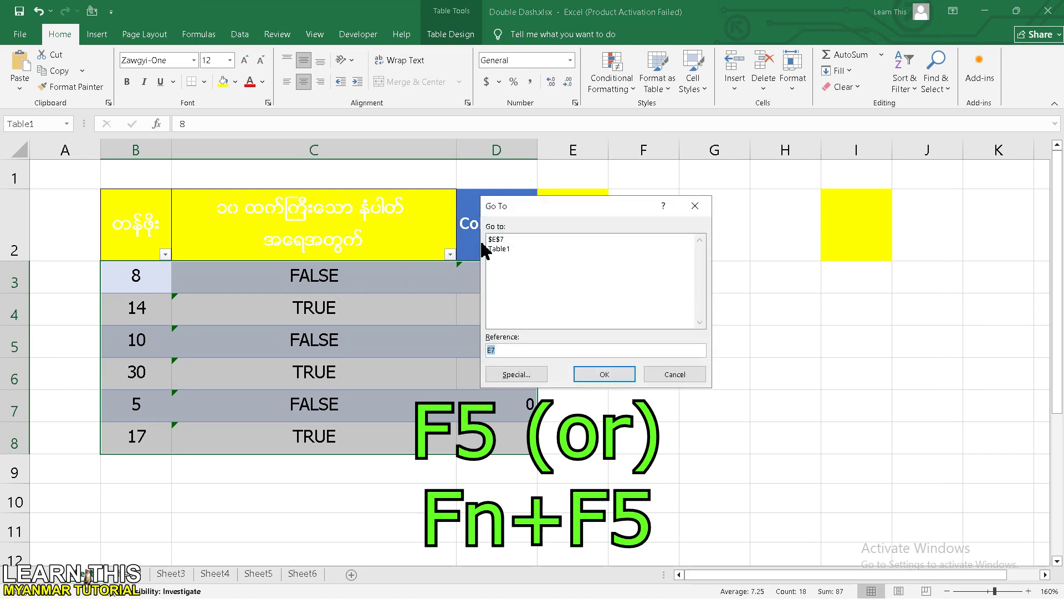
click(518, 375)
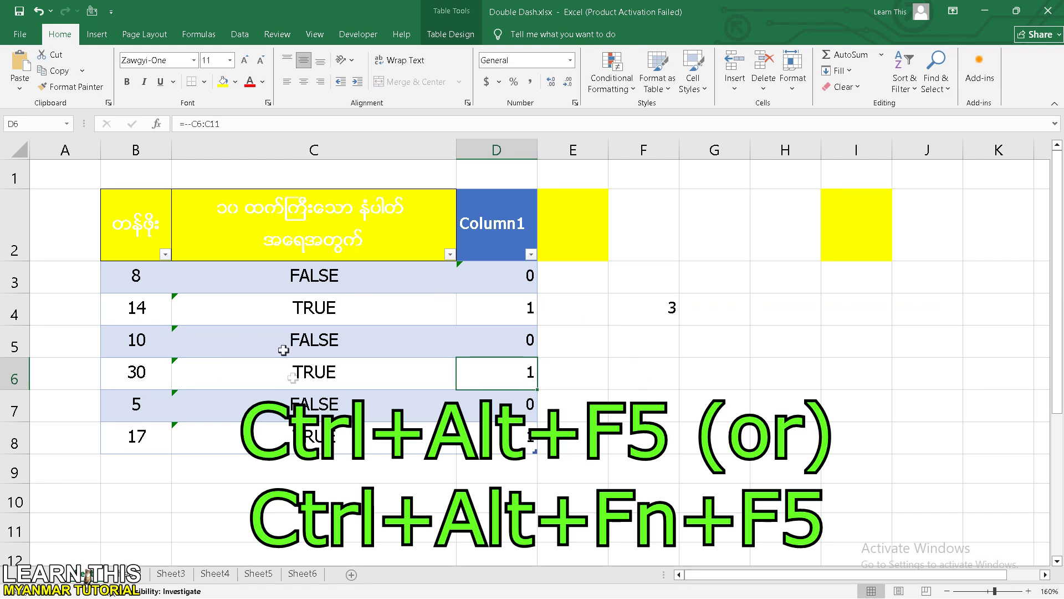
click(621, 370)
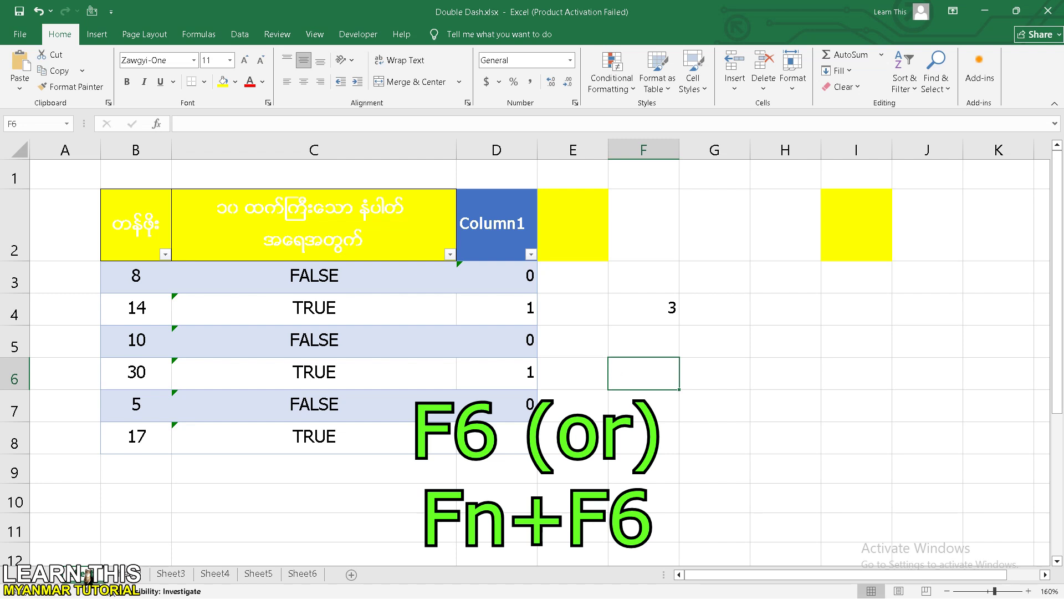
Cycle the focus from the worksheet through the window's panes to the ribbon and show the Page Layout commands.
key(ctrl+Page_Down)
key(ctrl+Page_Down)
key(ctrl+Page_Down)
key(ctrl+Page_Down)
key(F6)
key(F6)
key(F6)
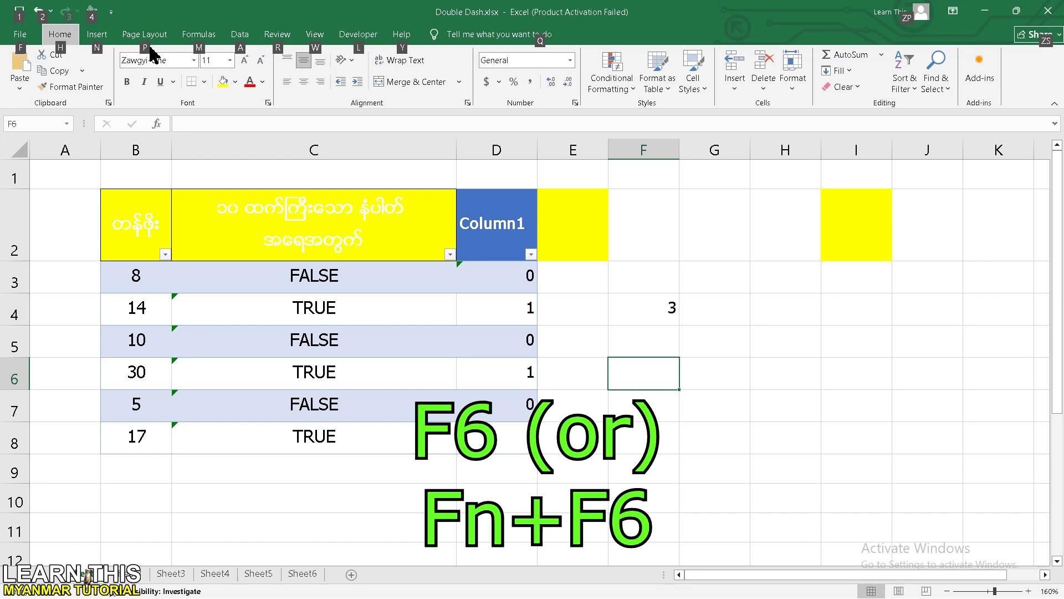
key(p)
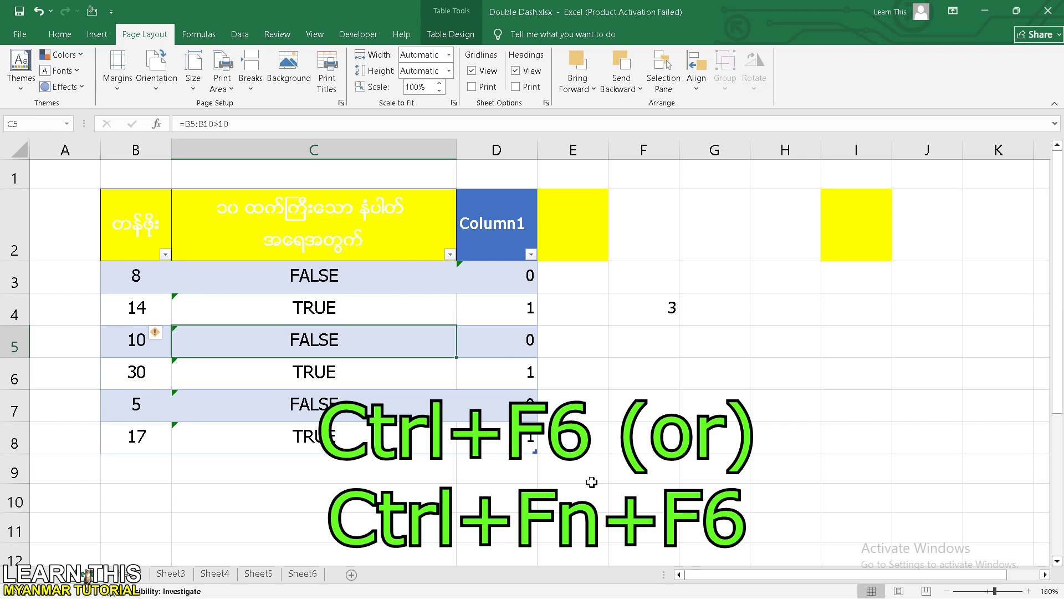
Switch to the open workbook 3d formula.xlsx and return to Double Dash.xlsx.
key(ctrl+F6)
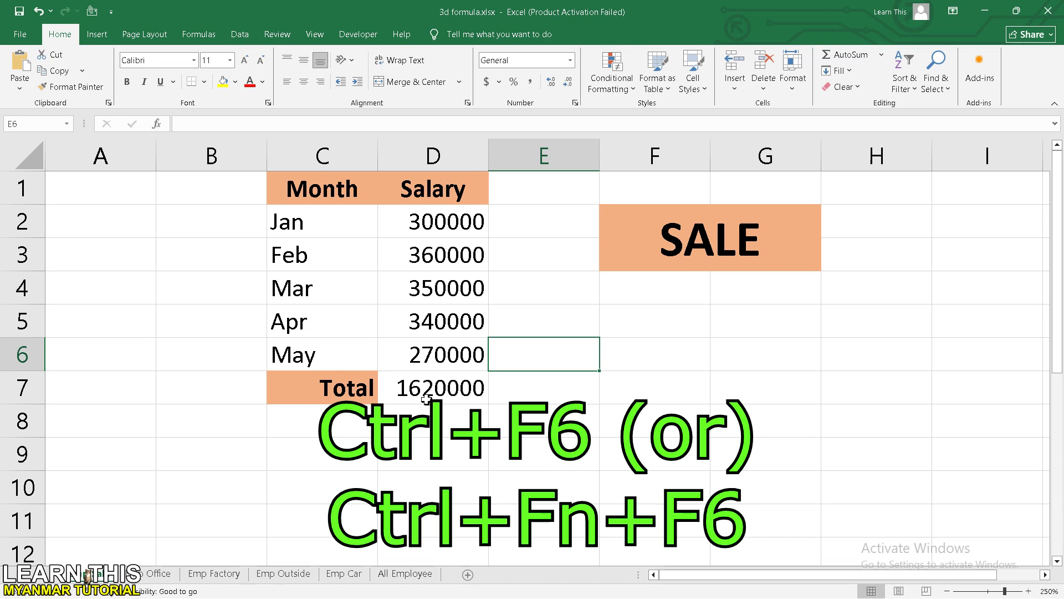
key(ctrl+F6)
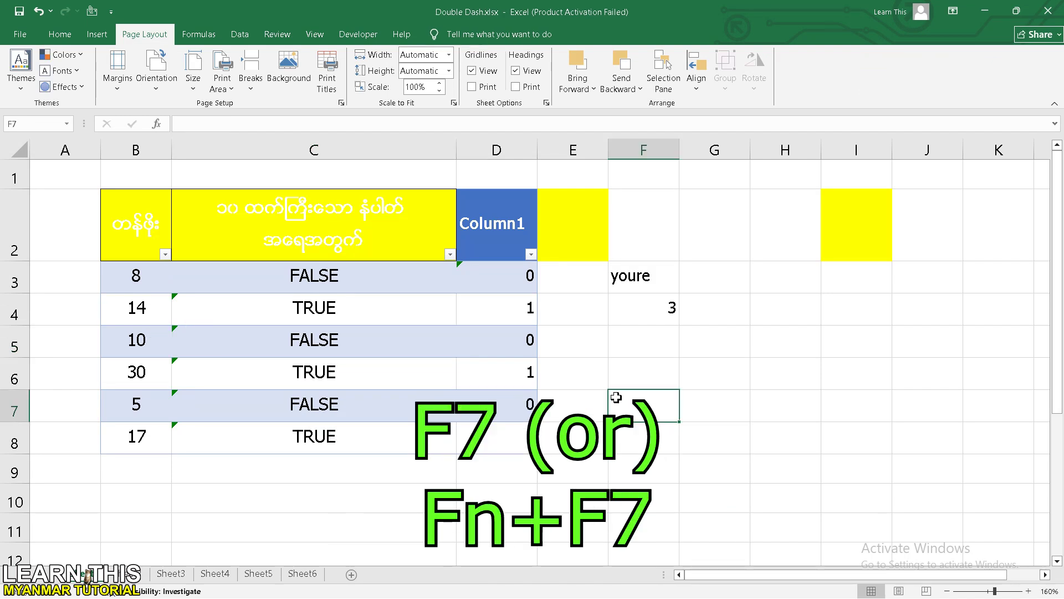
Run the spelling check on "youre" in cell F3, and look up "hello" in the Thesaurus from the same cell.
key(Up)
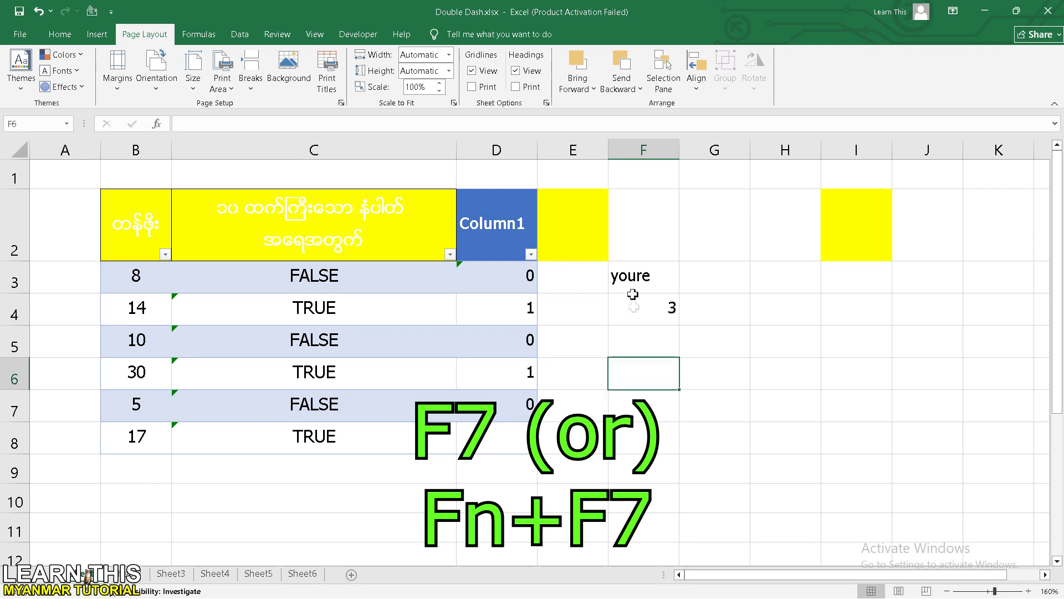
click(625, 273)
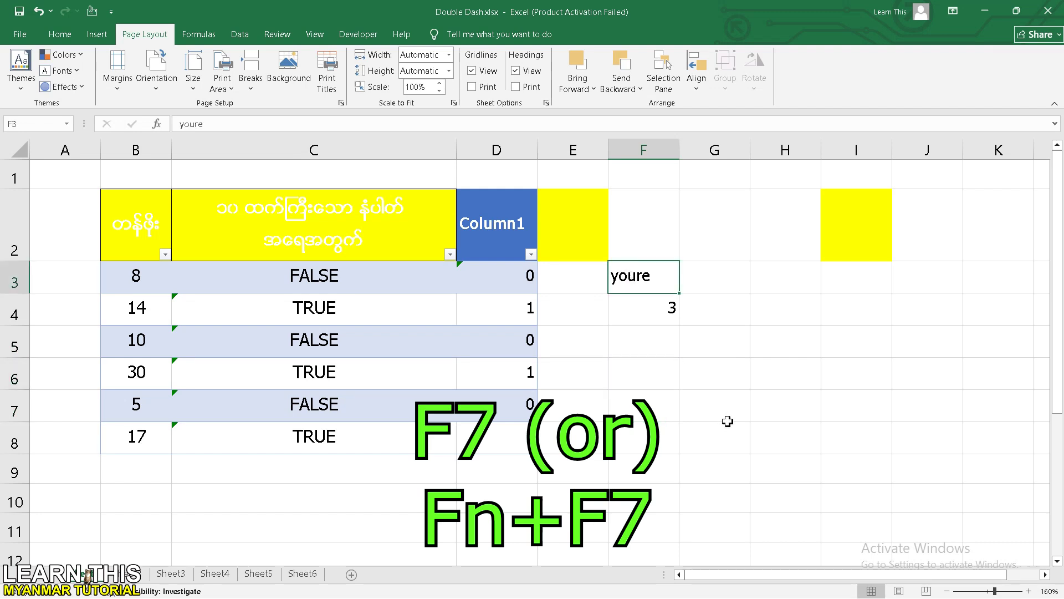
key(F7)
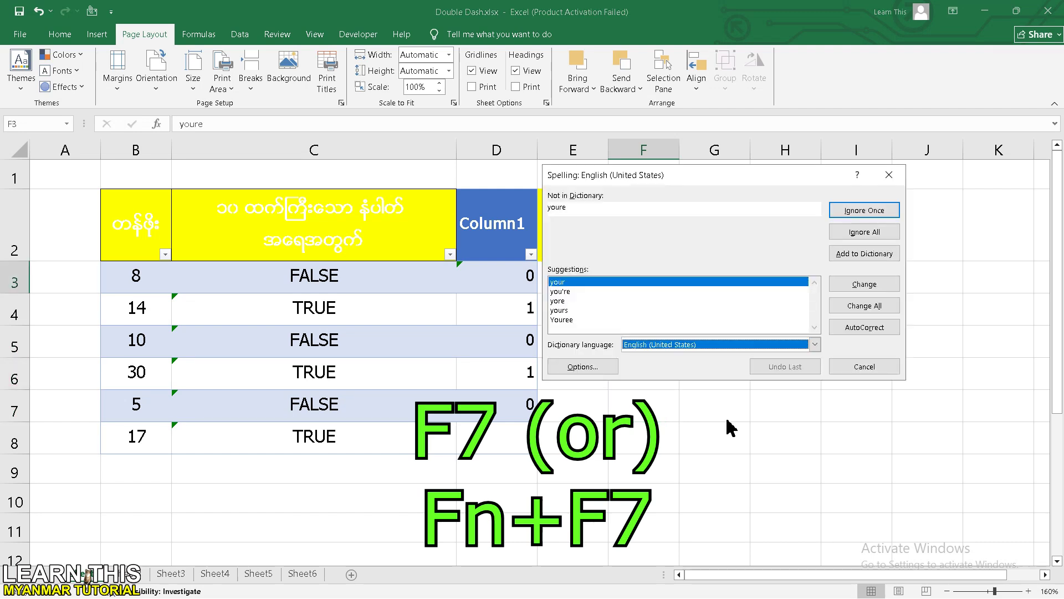
drag(699, 180, 259, 180)
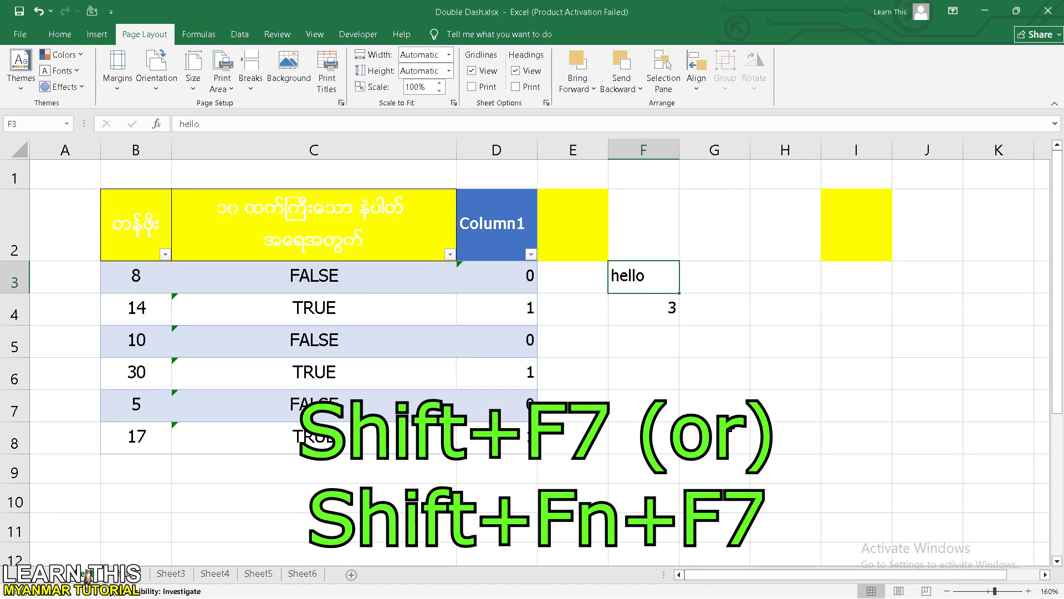
key(shift+F7)
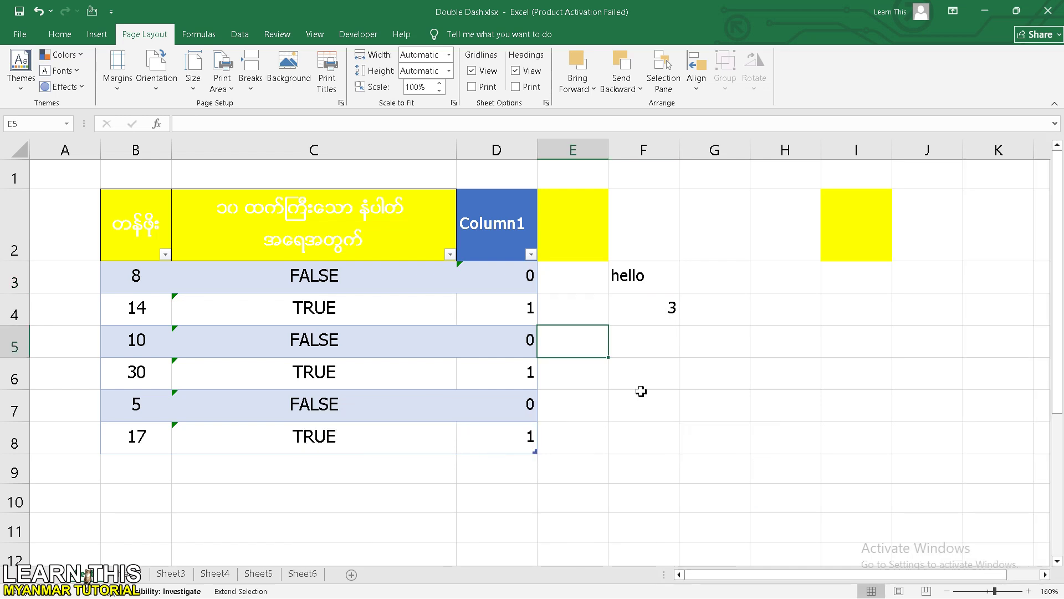
Extend the selection from cell E5 to several other cells, including the range E5:G8, and leave extend-selection mode.
click(648, 240)
click(201, 292)
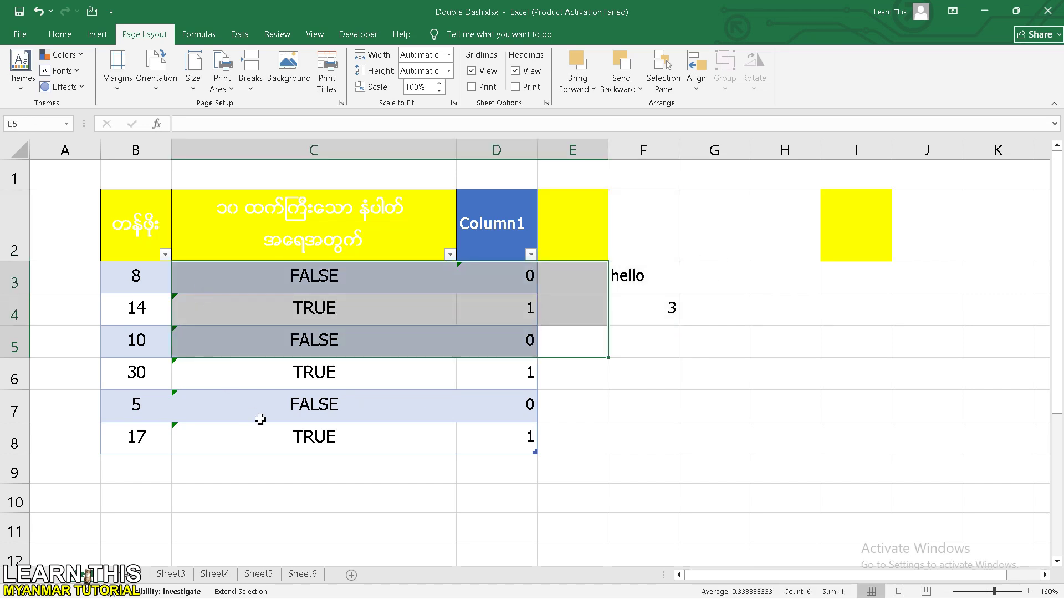
click(259, 418)
click(715, 428)
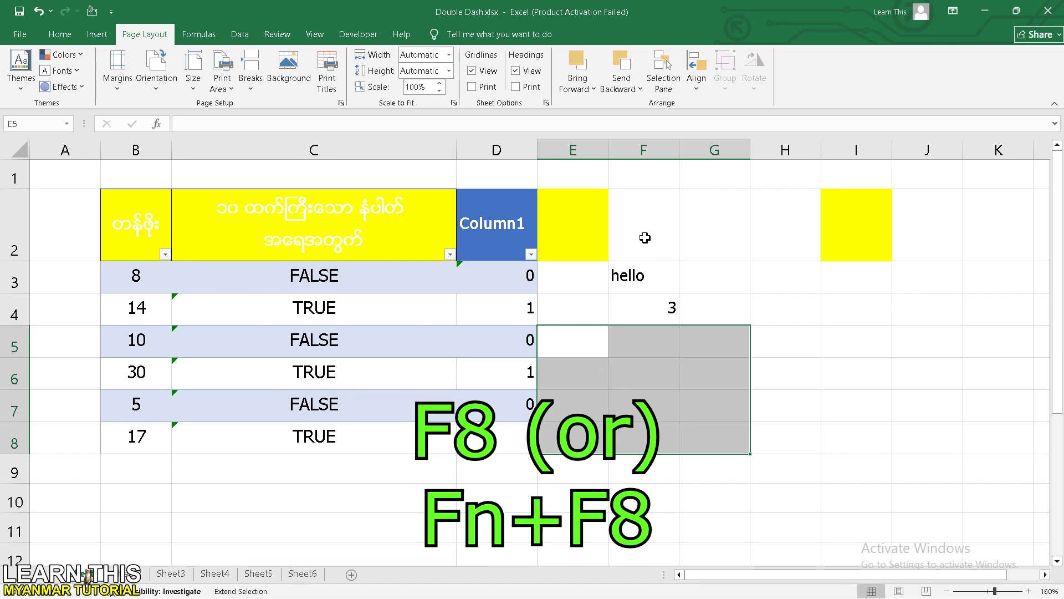
key(F8)
click(644, 237)
click(671, 354)
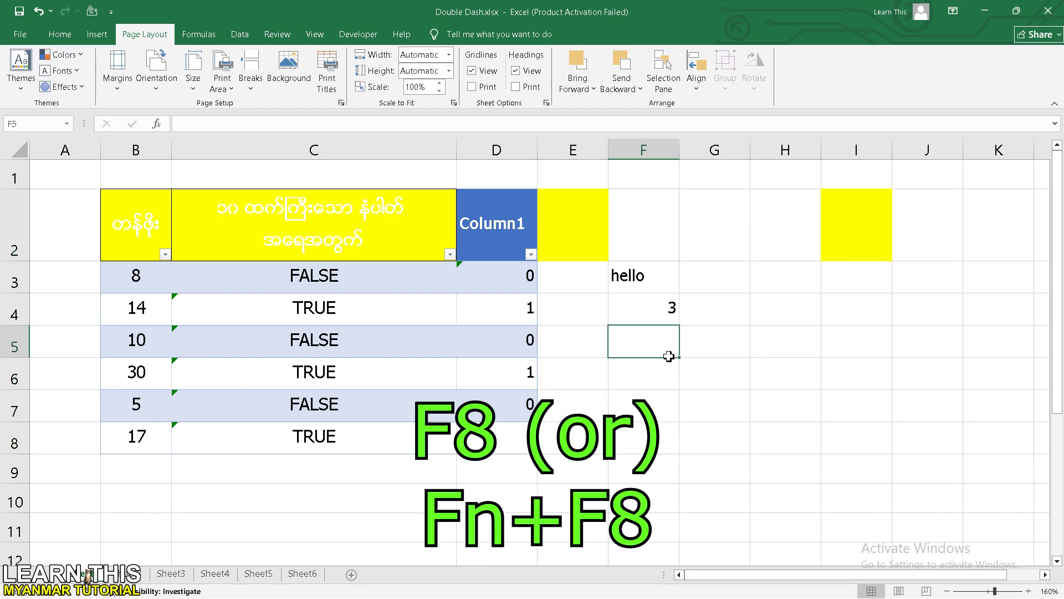
click(572, 343)
click(632, 387)
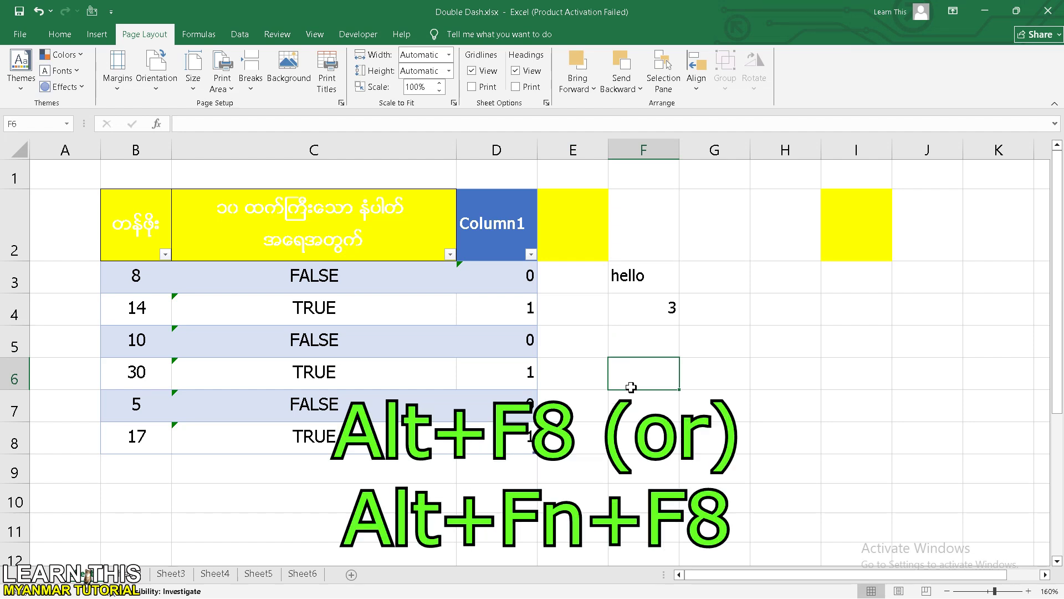
Open the Macro dialog to view the available macros and close it.
key(alt+F8)
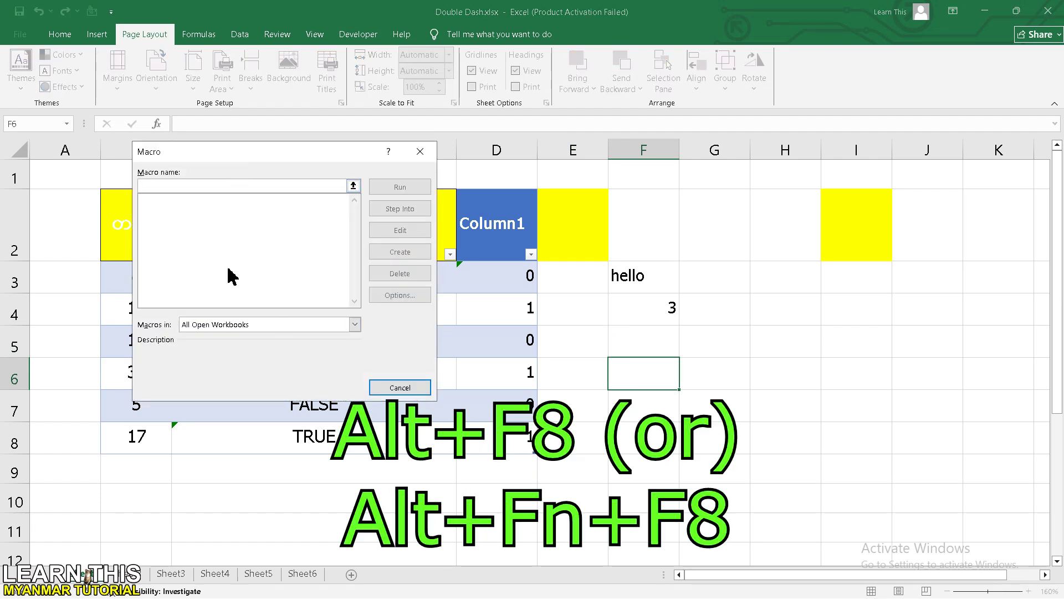
click(152, 201)
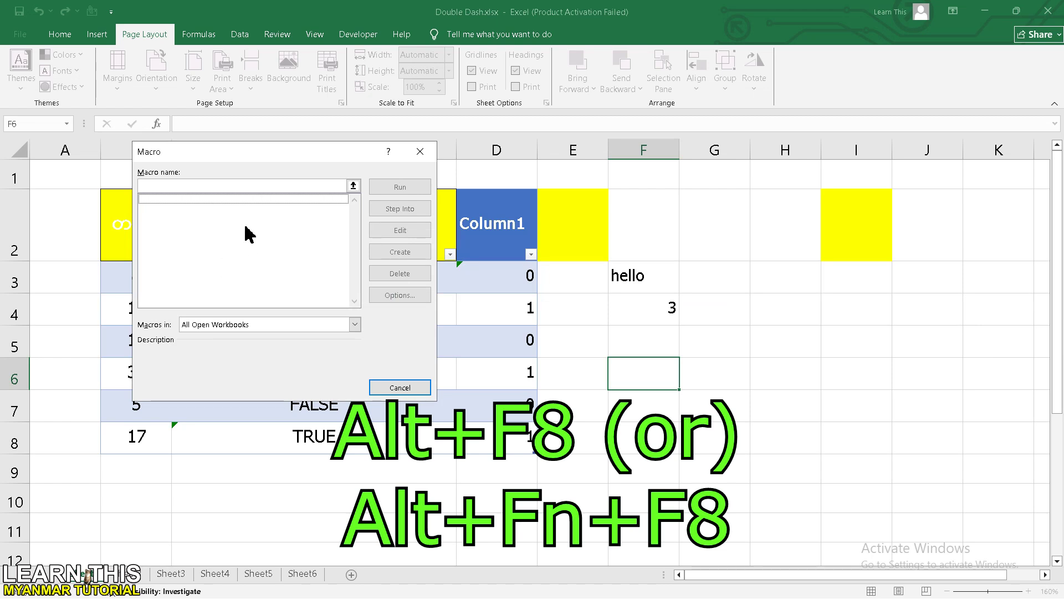
key(Escape)
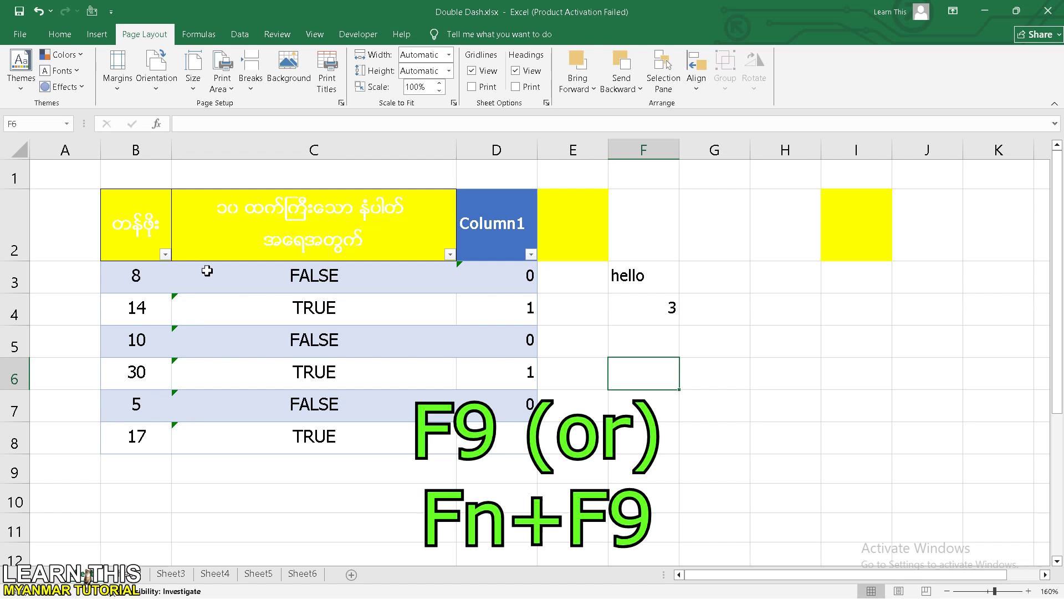
Set the workbook's calculation mode to Manual.
click(199, 34)
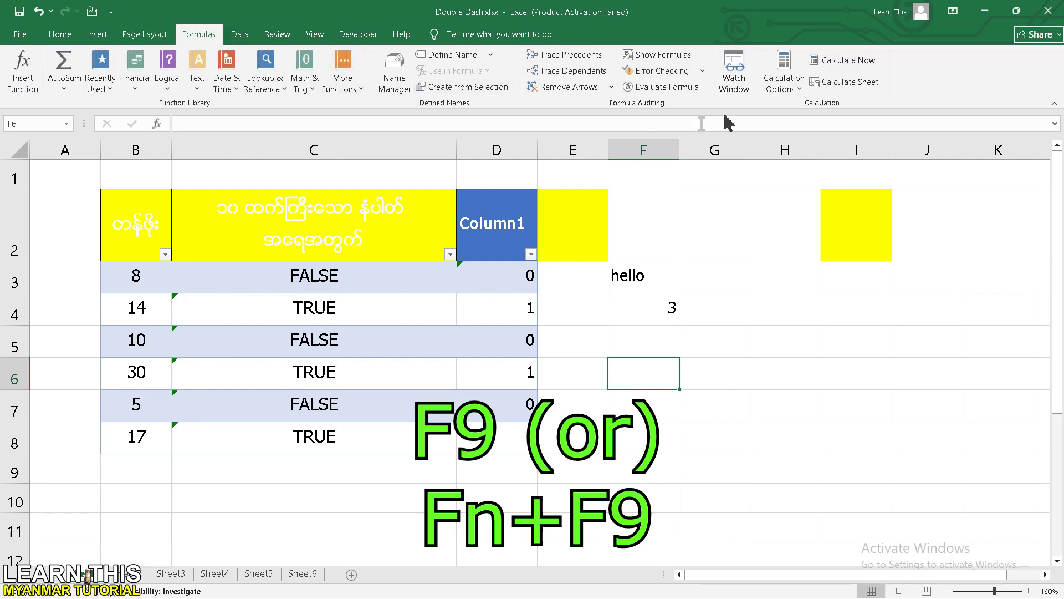
click(784, 78)
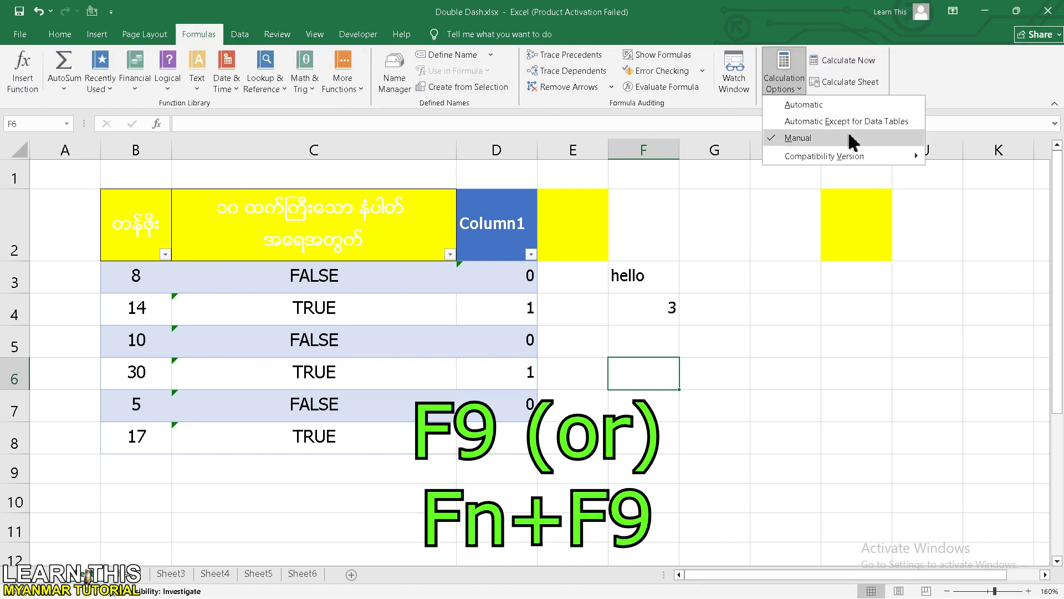
click(799, 141)
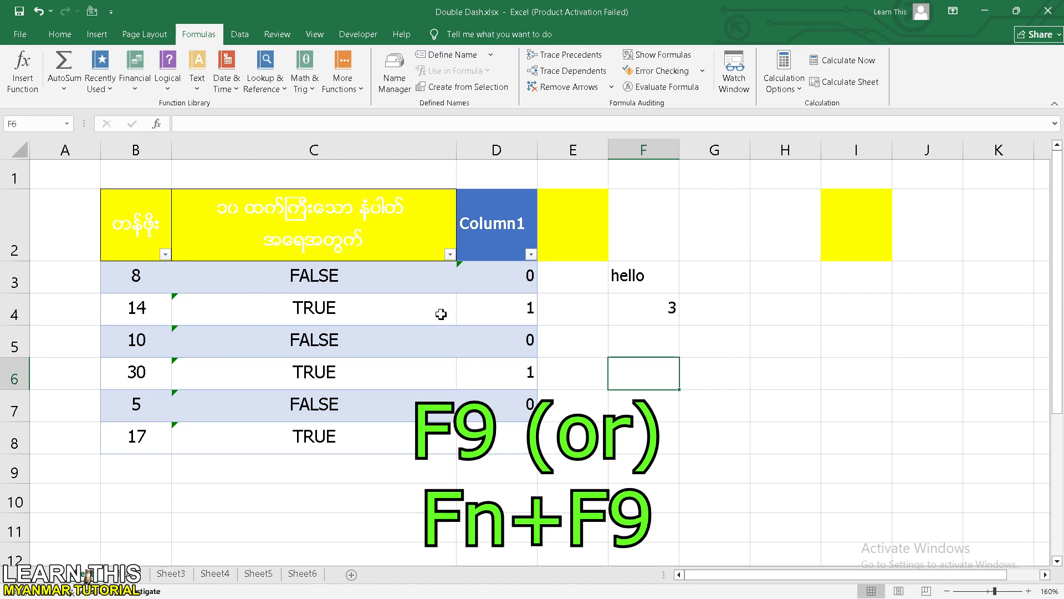
click(170, 573)
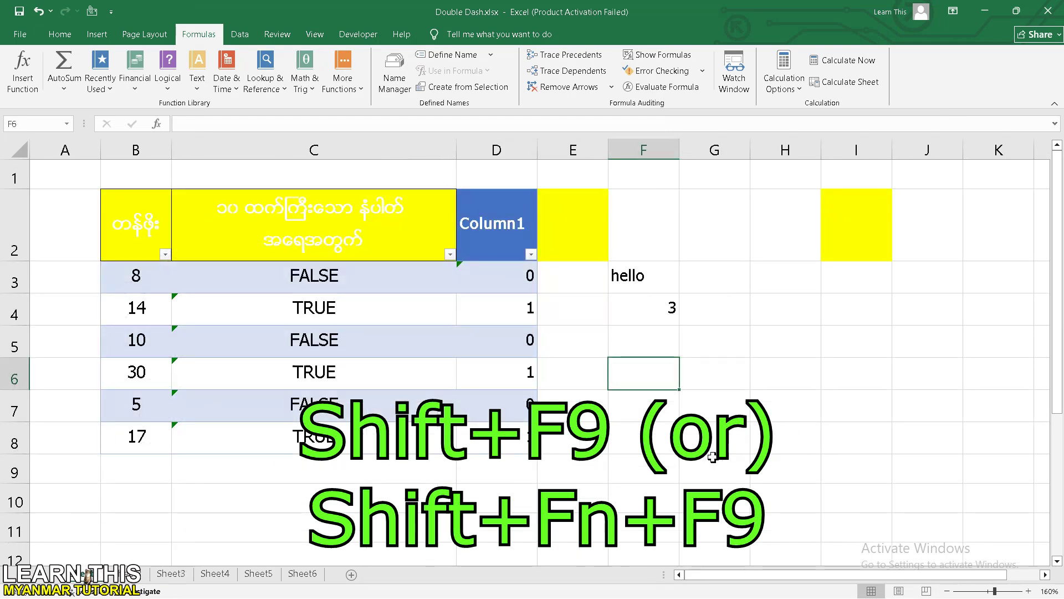
Select cell C5 and display the Selection pane.
click(364, 344)
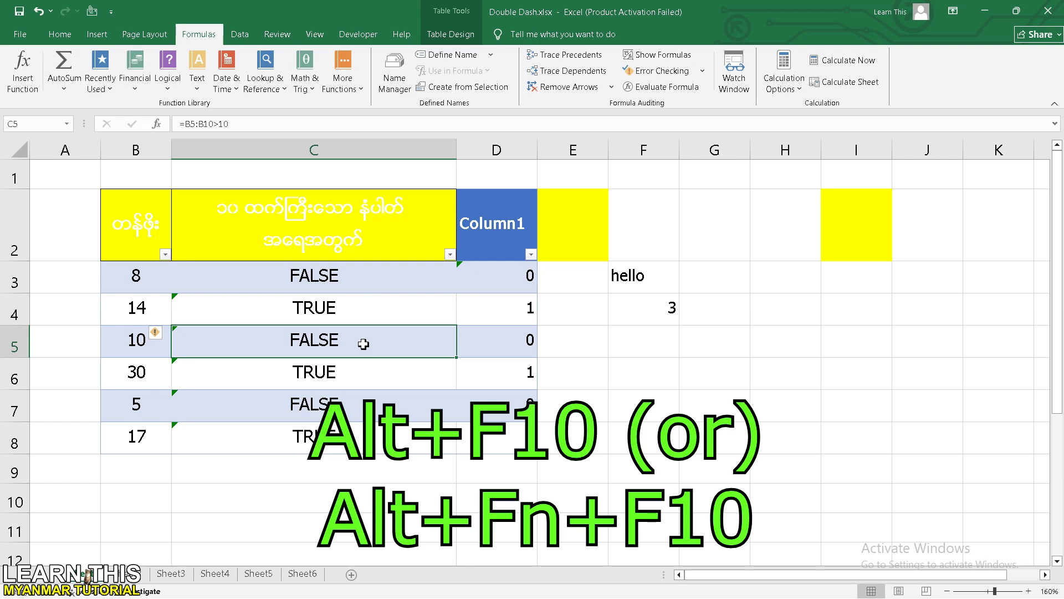
key(alt+F10)
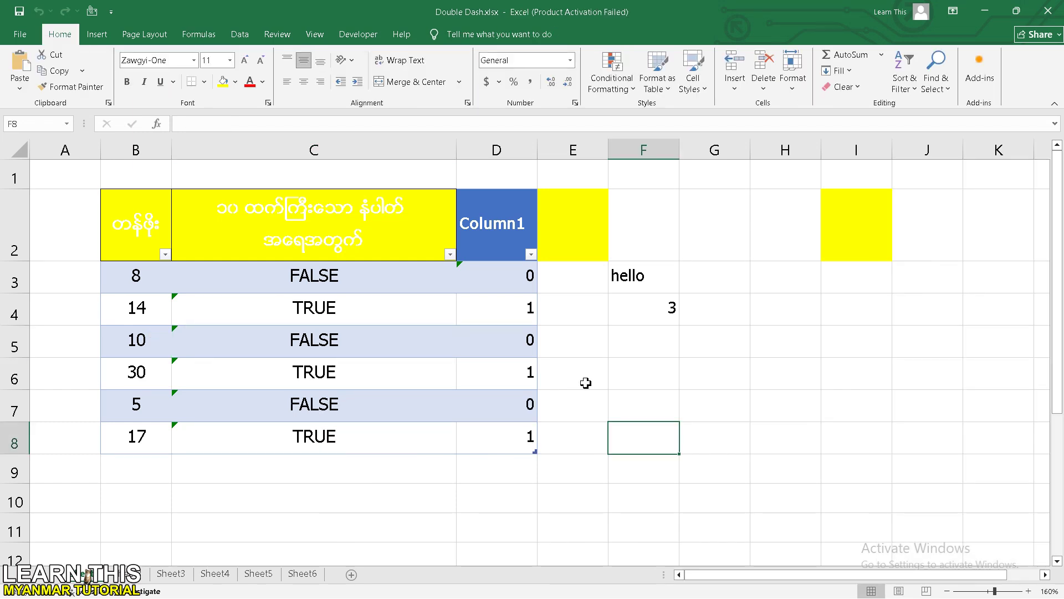
Open the Visual Basic editor, view Sheet2's code window with the project tree widened, and return to the worksheet.
key(alt+F11)
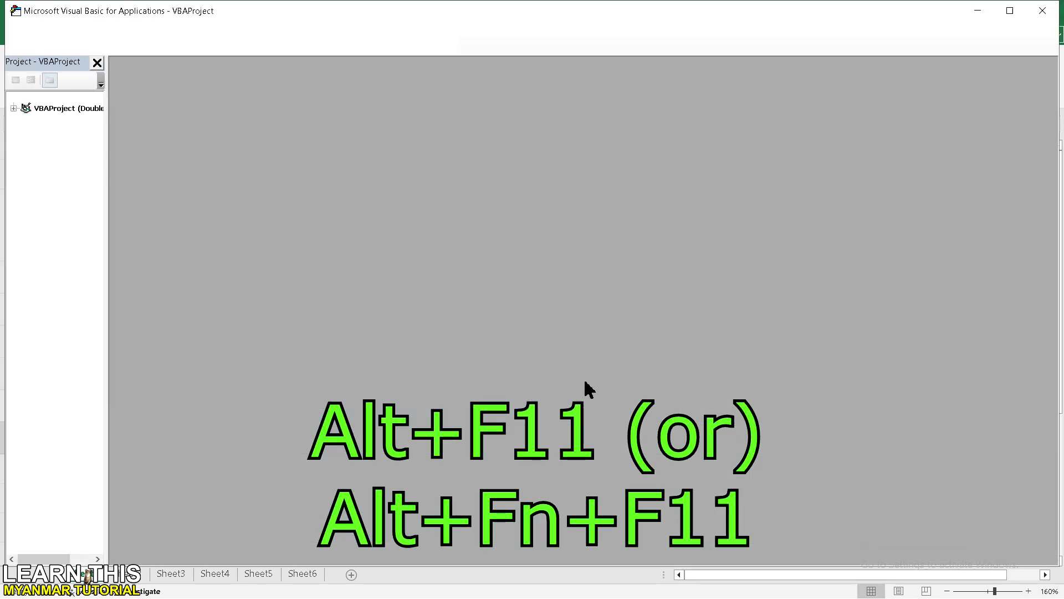
drag(108, 244, 207, 261)
click(79, 130)
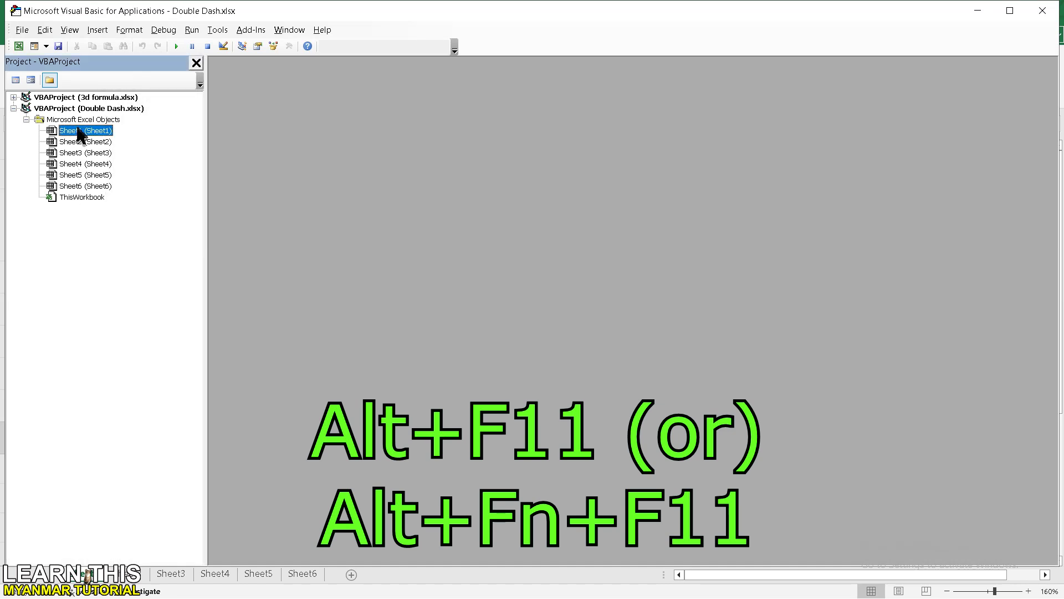
click(81, 143)
double_click(81, 143)
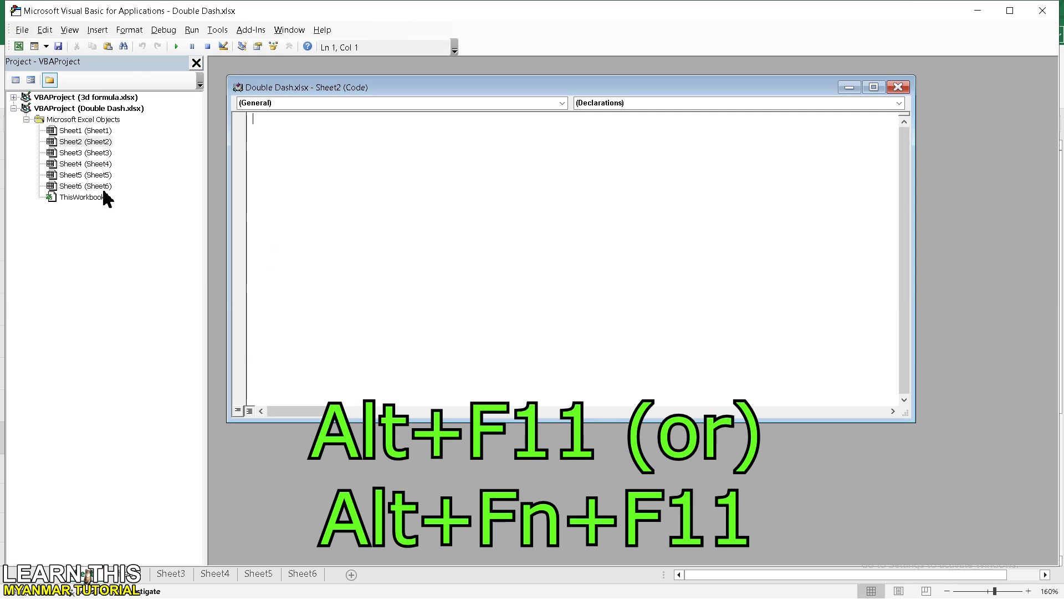
click(88, 198)
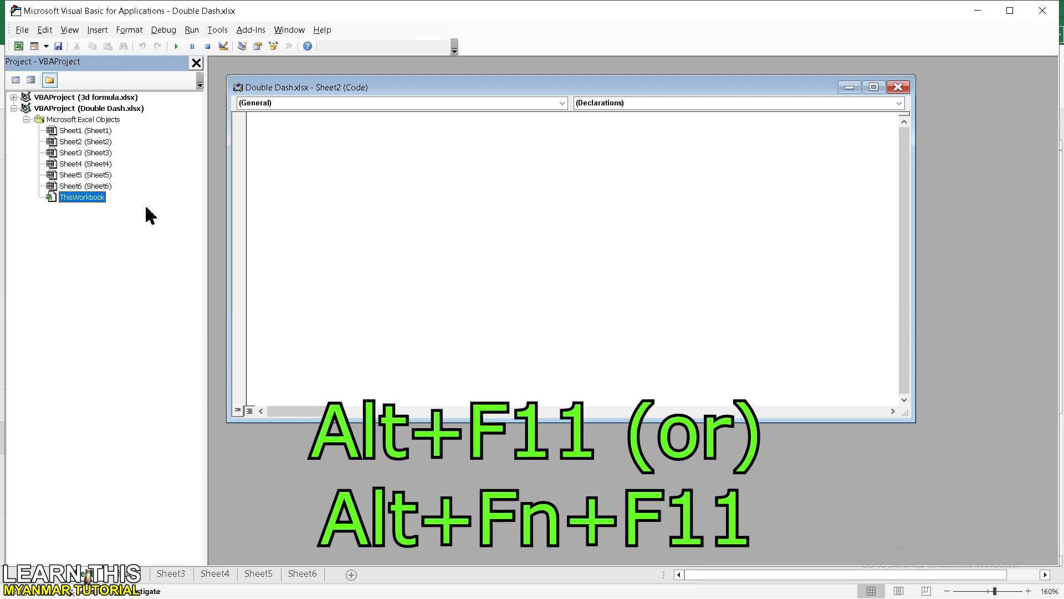
key(alt+F11)
Create a chart on a separate chart sheet from the table range B2:D8.
drag(129, 220, 492, 442)
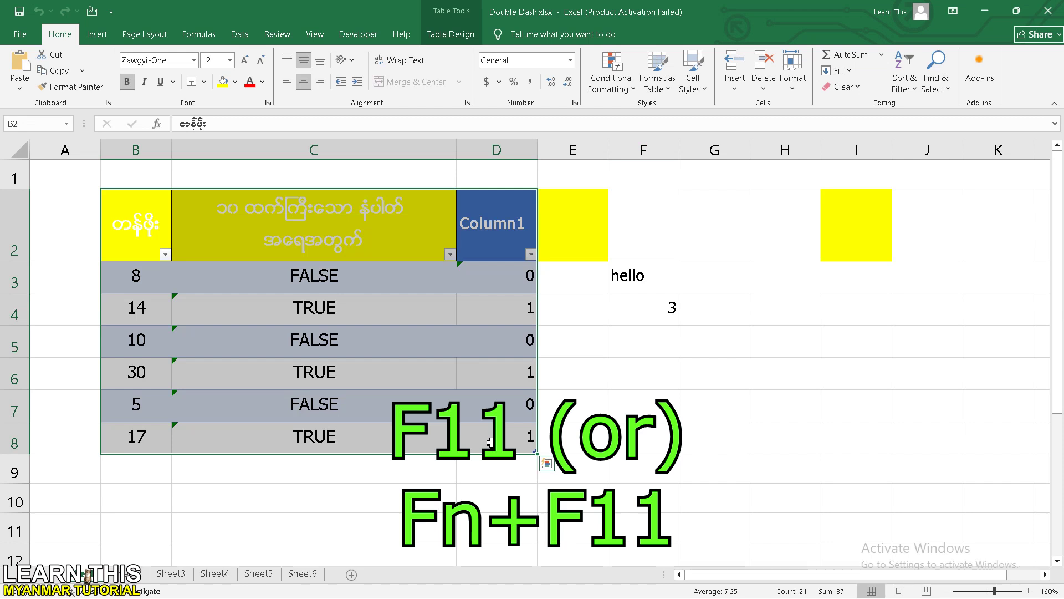
key(F11)
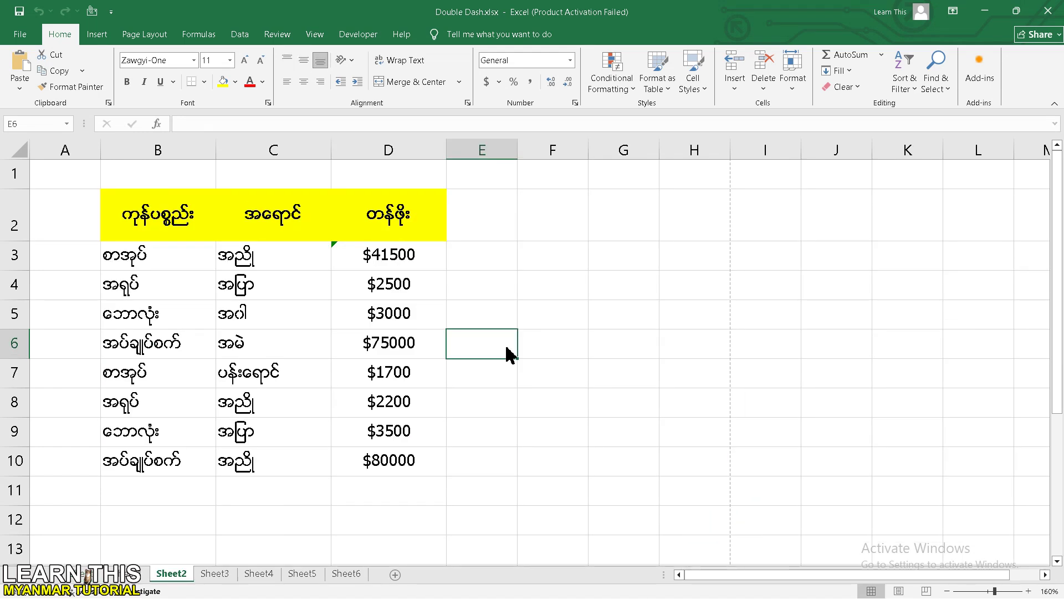
Open the Save As dialog for Double Dash.xlsx from Sheet2 and cancel it without saving.
key(F12)
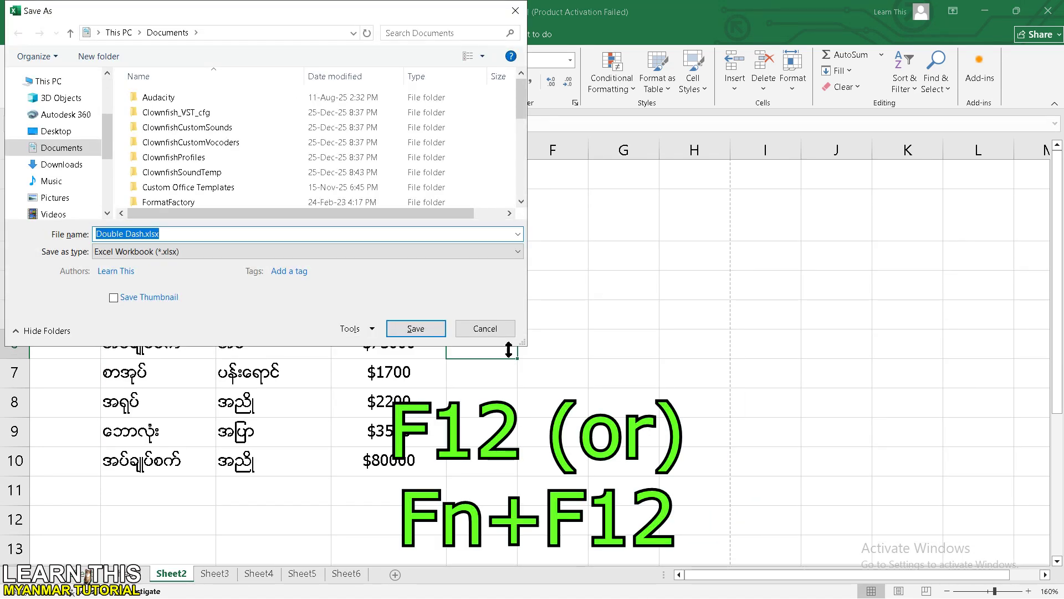
drag(237, 12, 376, 150)
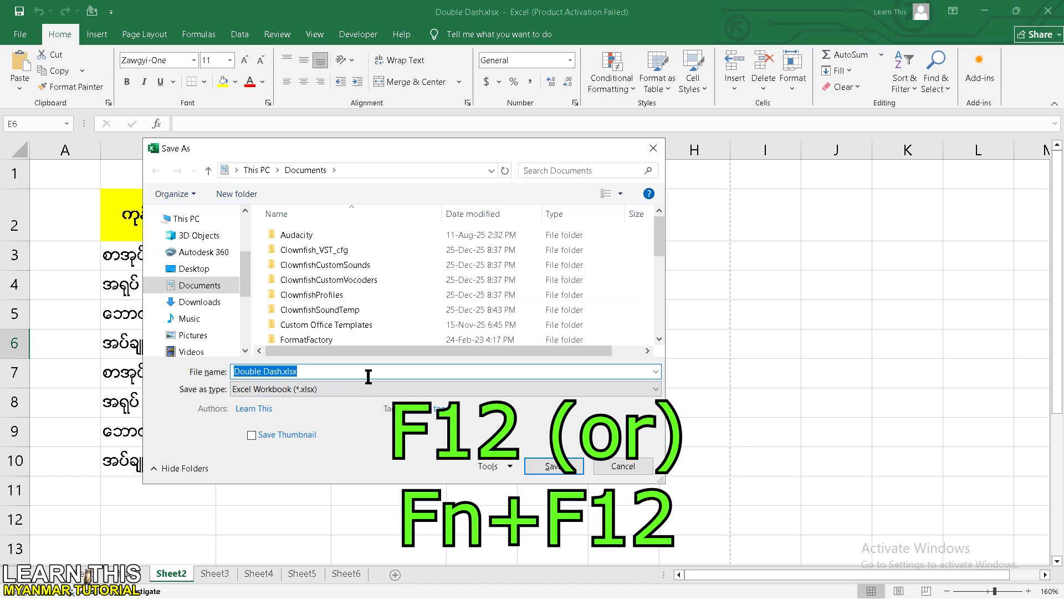
key(Escape)
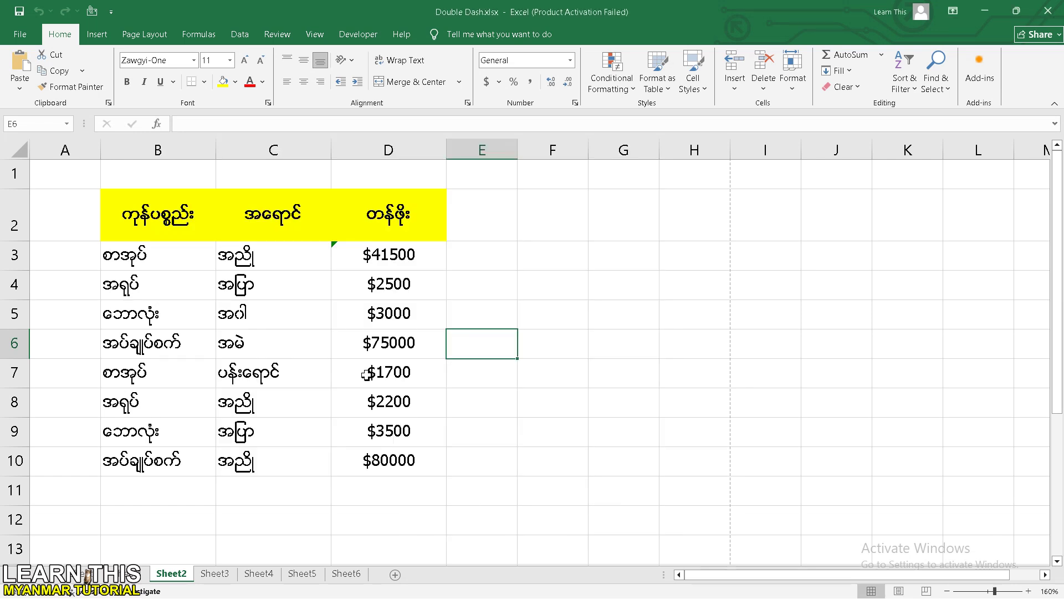
Open the Power Query editor, and select the data range B2:D10 on Sheet2.
key(alt+F12)
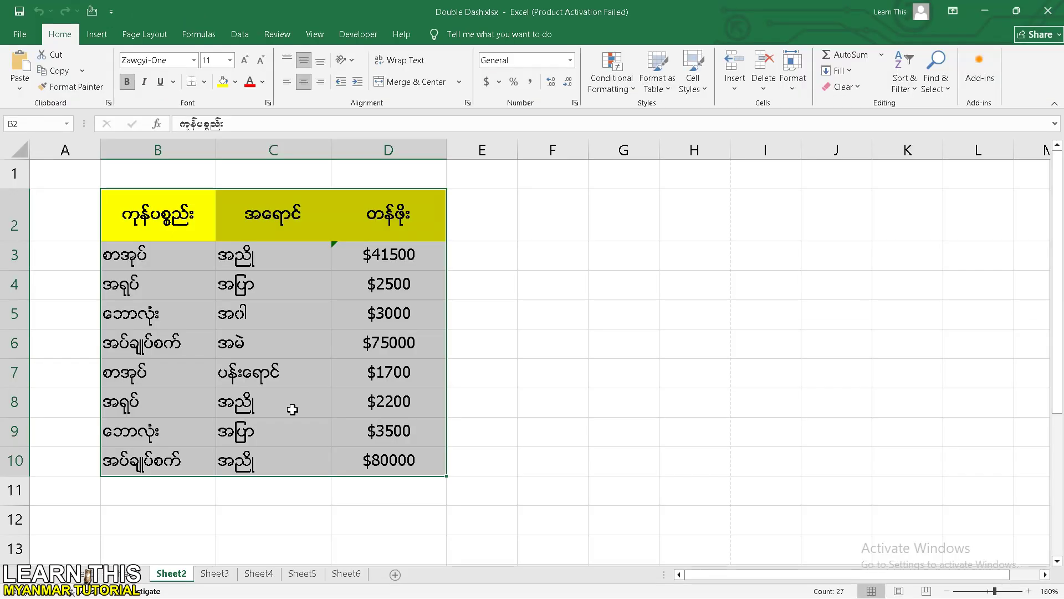
click(292, 406)
click(183, 208)
drag(183, 208, 355, 454)
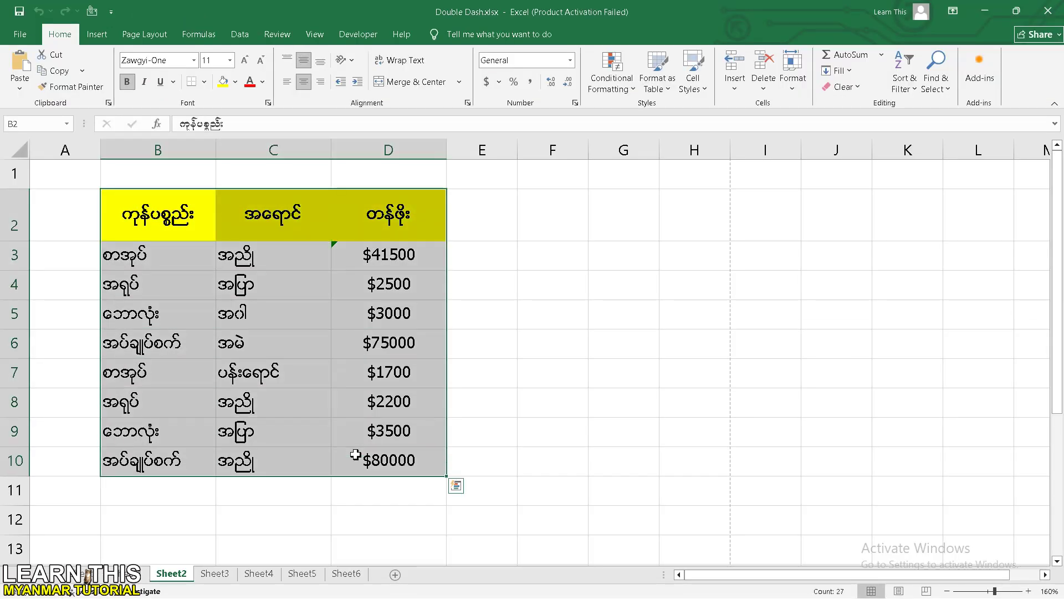